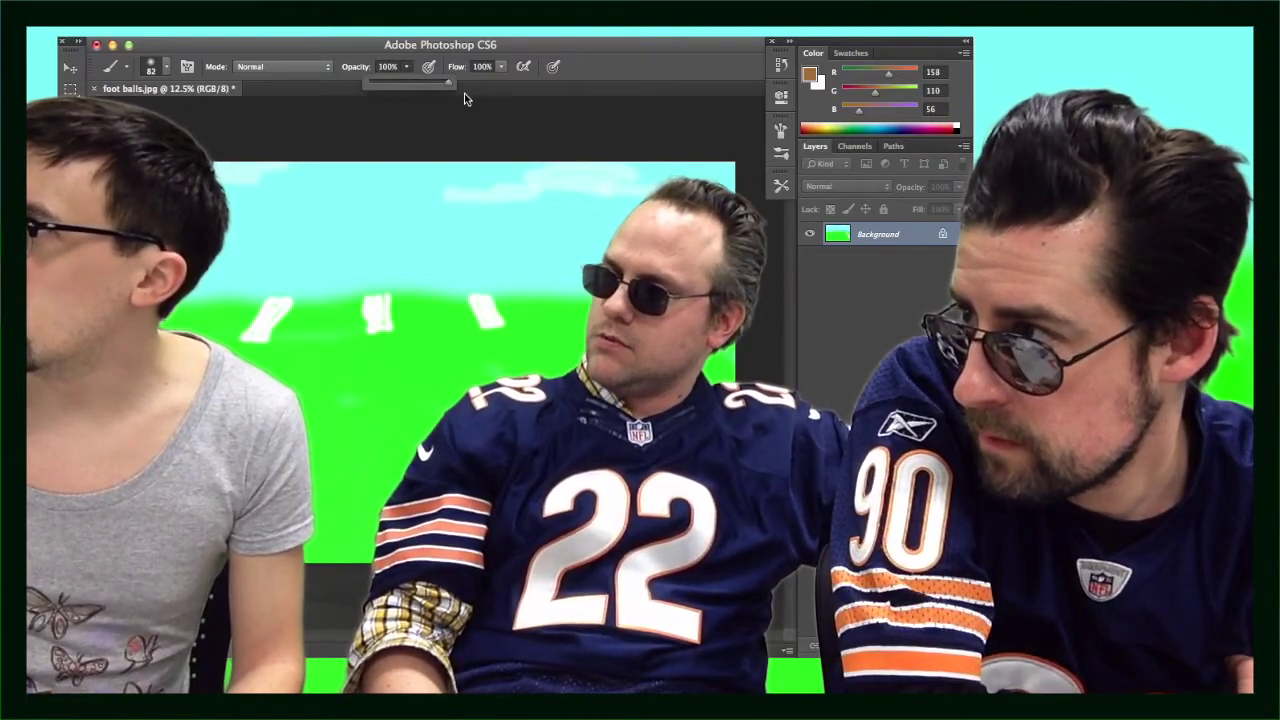
Brush a brown spread-fingered hand shape onto the centre of the green field
{"action": "left_click_drag", "start_coordinate": [464, 98], "coordinate": [420, 70]}
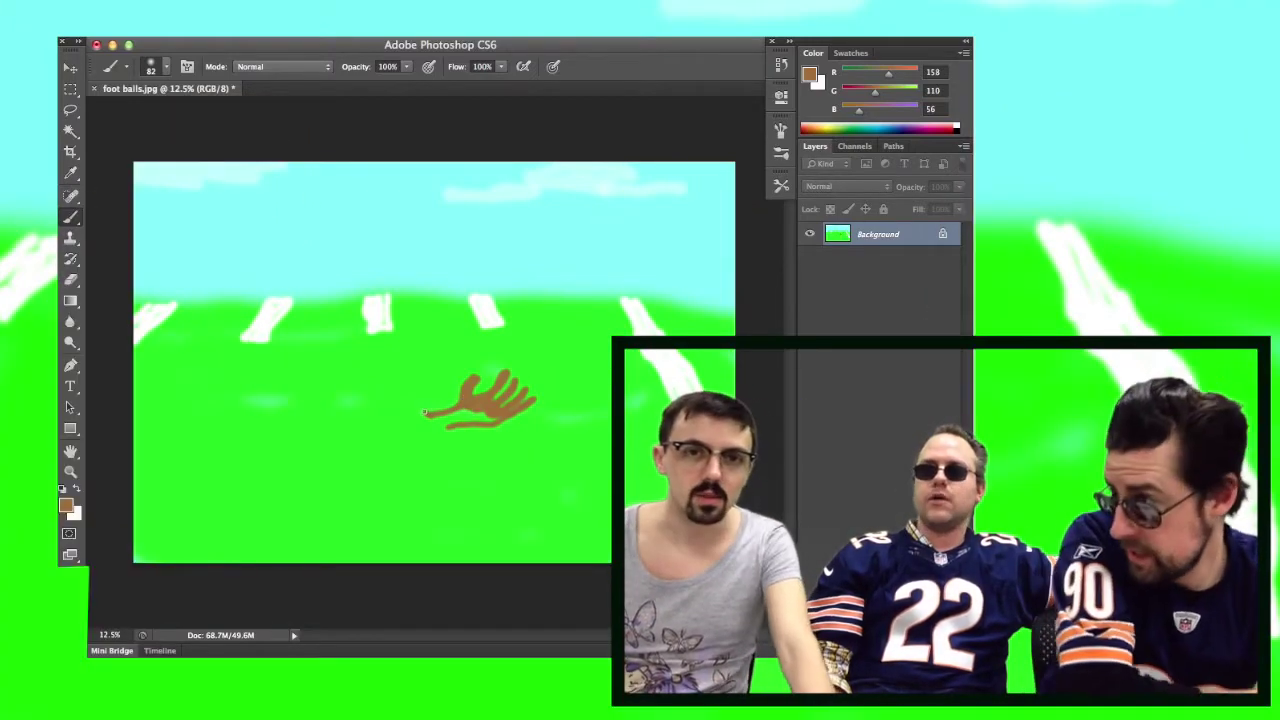
Extend the brown hand leftward into a solid forearm, with a small brown blob beneath
{"action": "mouse_move", "coordinate": [425, 412]}
{"action": "left_mouse_down"}
{"action": "mouse_move", "coordinate": [364, 435]}
{"action": "mouse_move", "coordinate": [491, 420]}
{"action": "mouse_move", "coordinate": [472, 418]}
{"action": "left_mouse_up"}
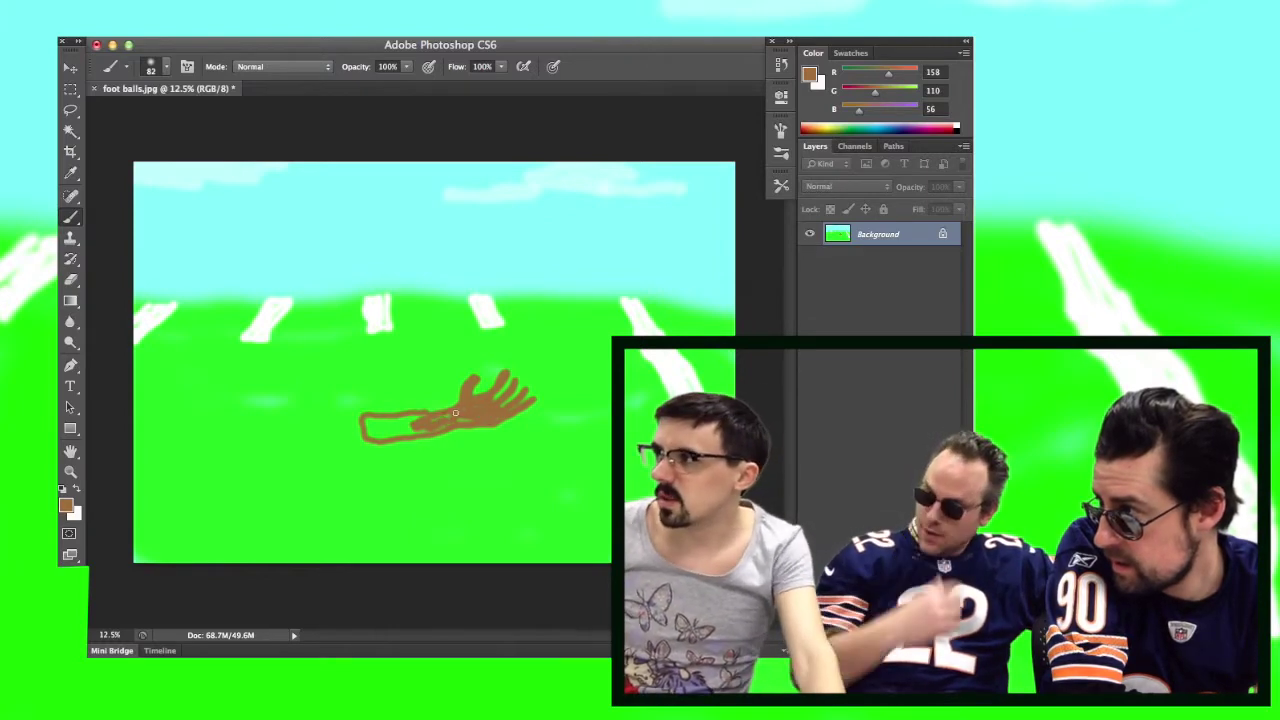
{"action": "left_click_drag", "start_coordinate": [430, 423], "coordinate": [396, 418]}
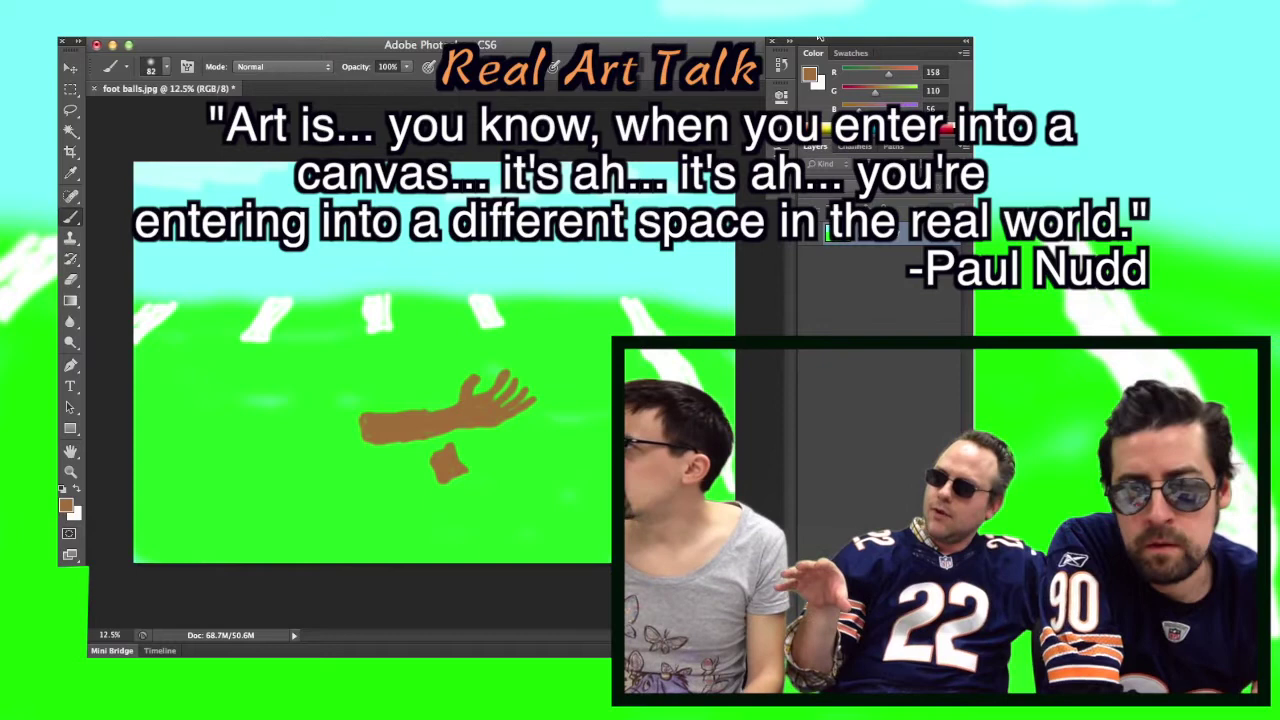
Set the foreground colour to white (ffffff) for a sock band on the brown stump
{"action": "left_click", "coordinate": [810, 76]}
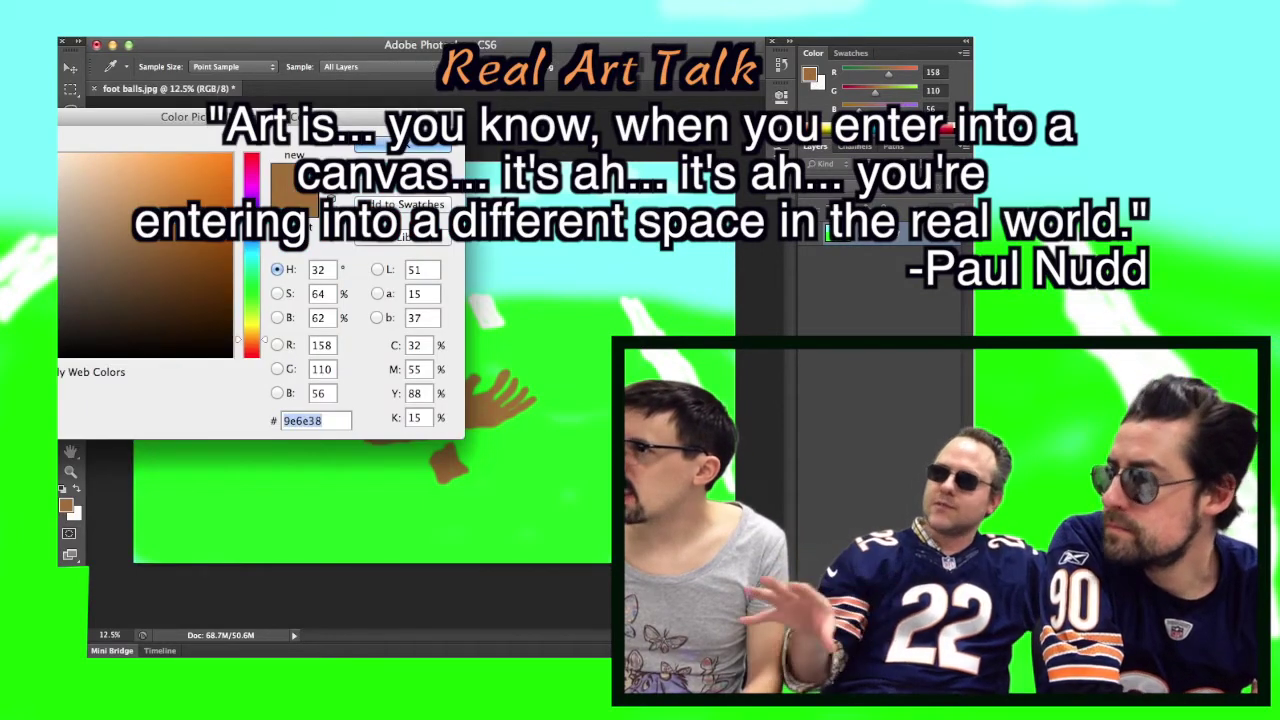
{"action": "type", "text": "ffffff"}
{"action": "left_click_drag", "start_coordinate": [213, 122], "coordinate": [237, 156]}
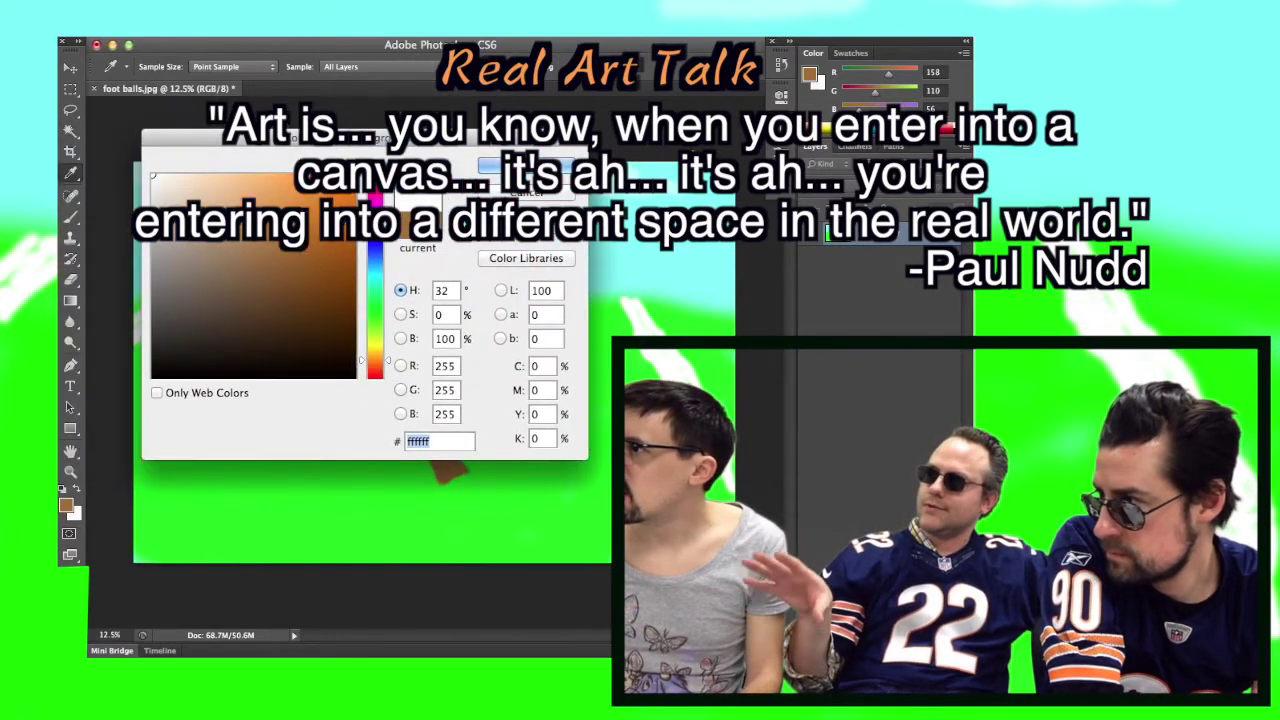
{"action": "key", "text": "Return"}
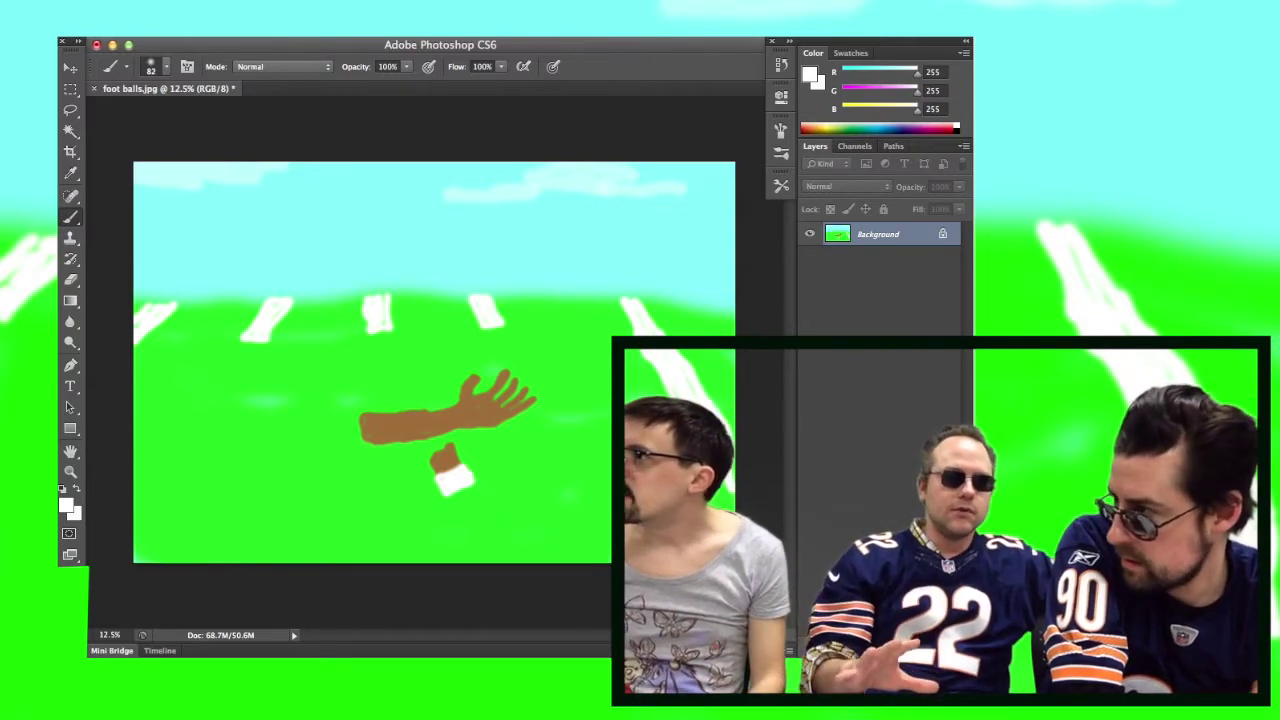
Switch to black and paint a studded cleat beneath the white sock
{"action": "left_click", "coordinate": [808, 77]}
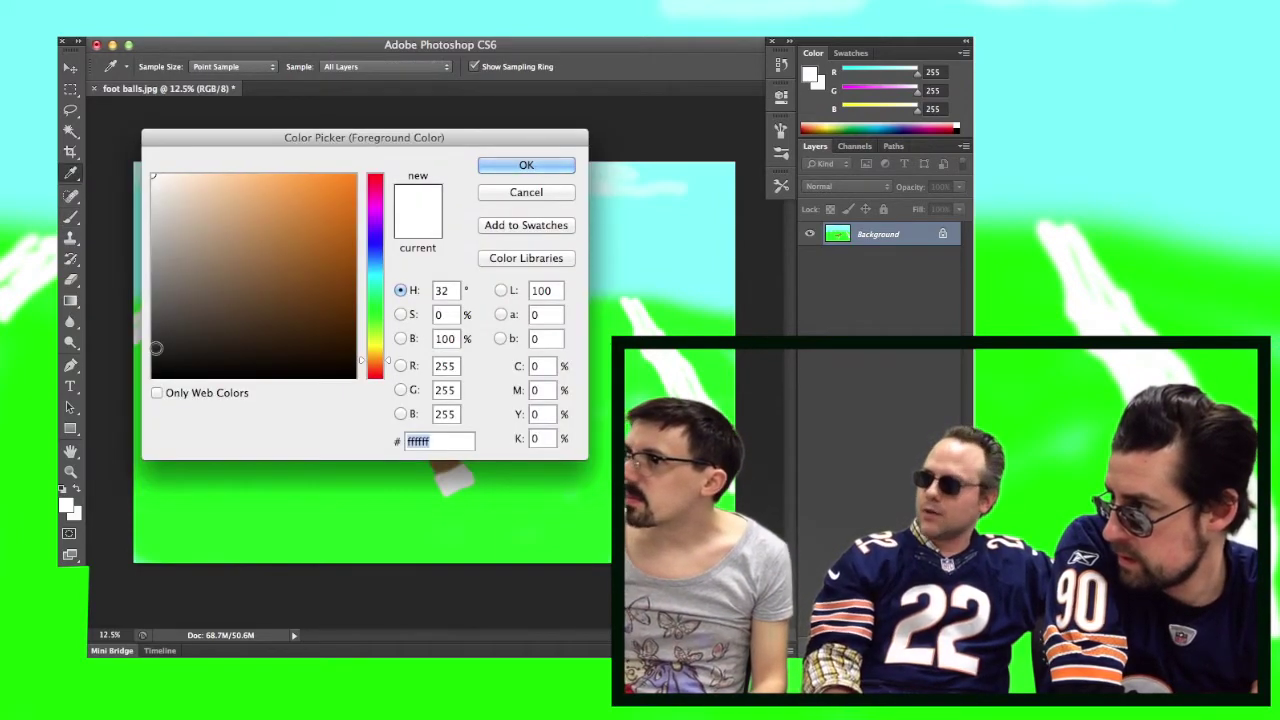
{"action": "left_click", "coordinate": [514, 167]}
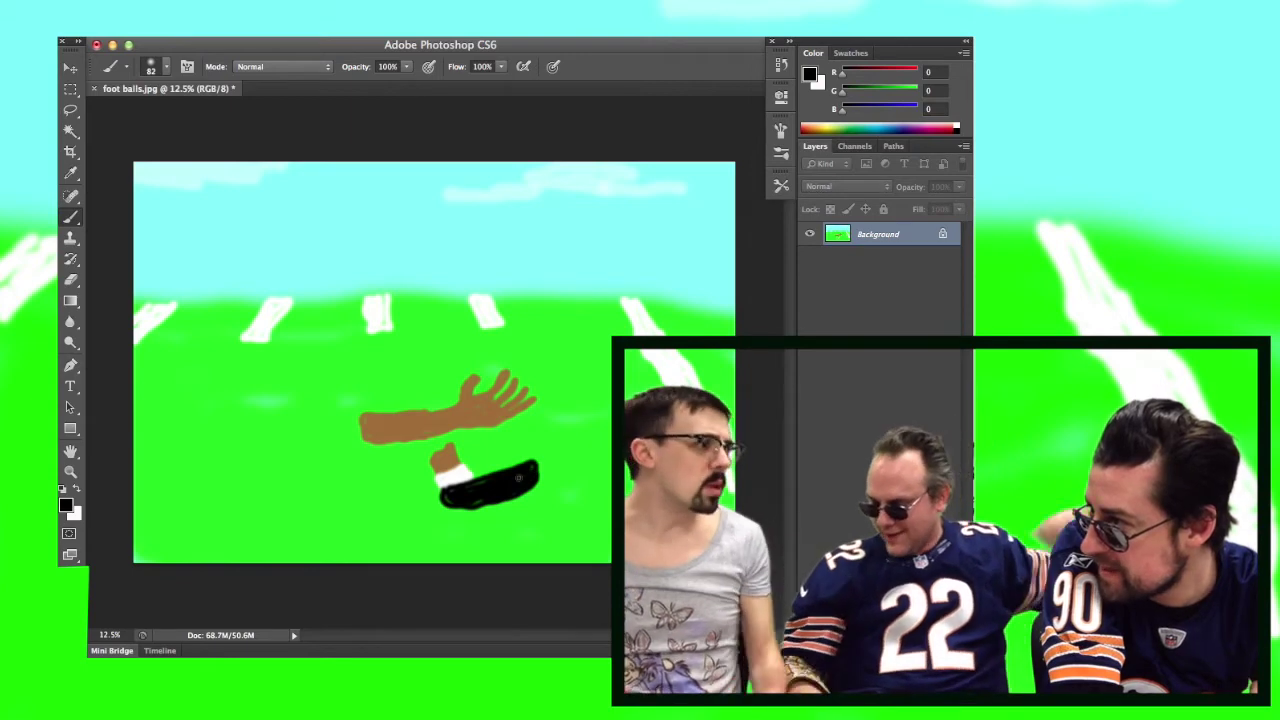
{"action": "left_click_drag", "start_coordinate": [518, 478], "coordinate": [455, 507]}
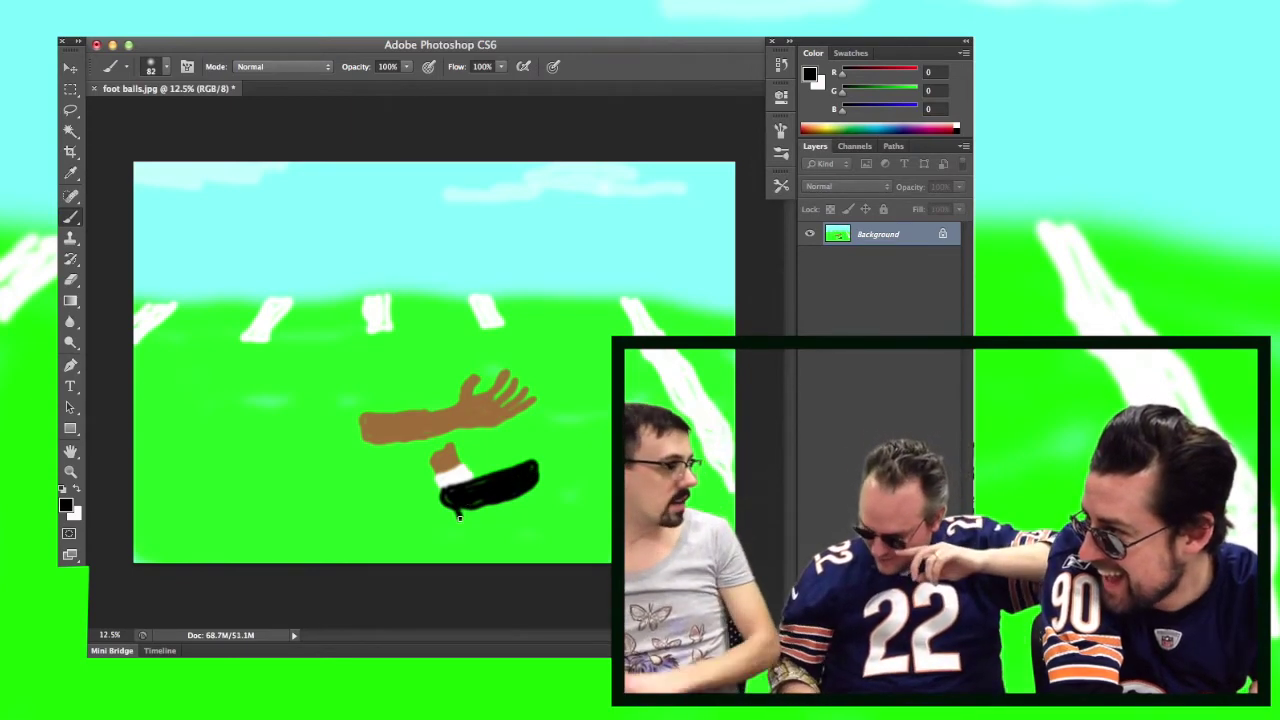
{"action": "left_click_drag", "start_coordinate": [459, 516], "coordinate": [477, 504]}
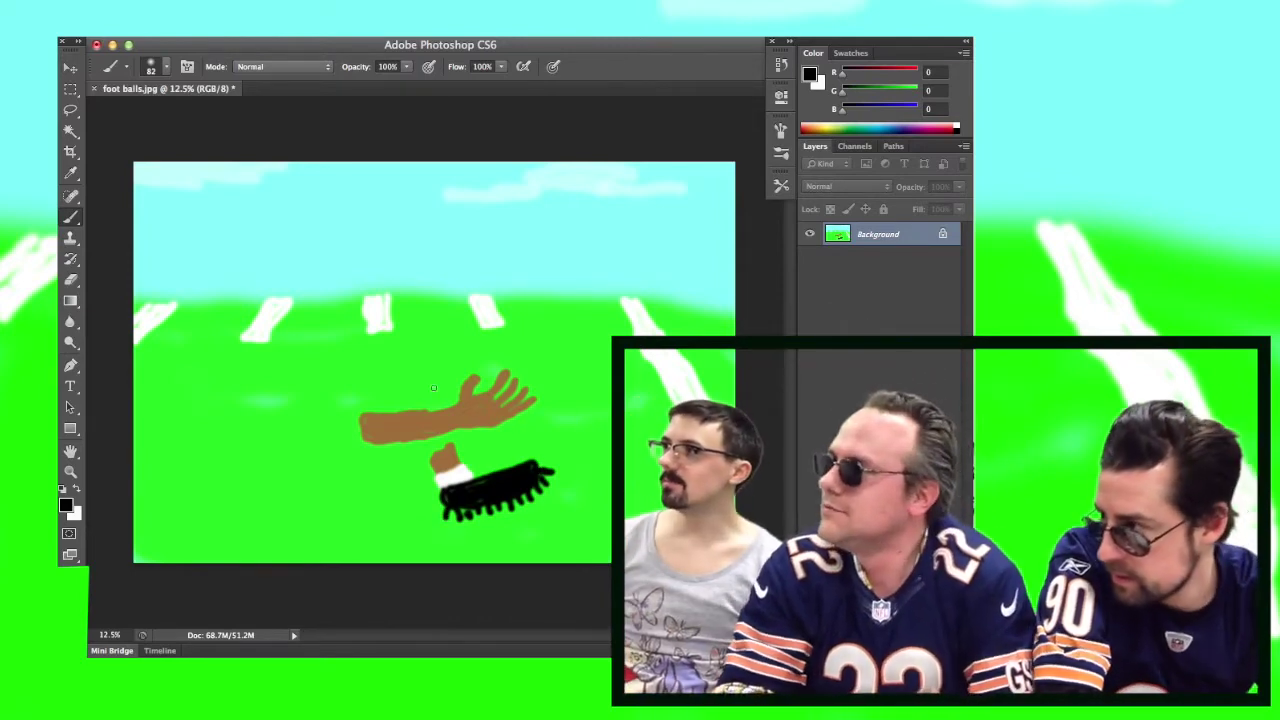
Pick pure white and add a swoosh-like highlight on the black cleat's side
{"action": "left_click", "coordinate": [810, 74]}
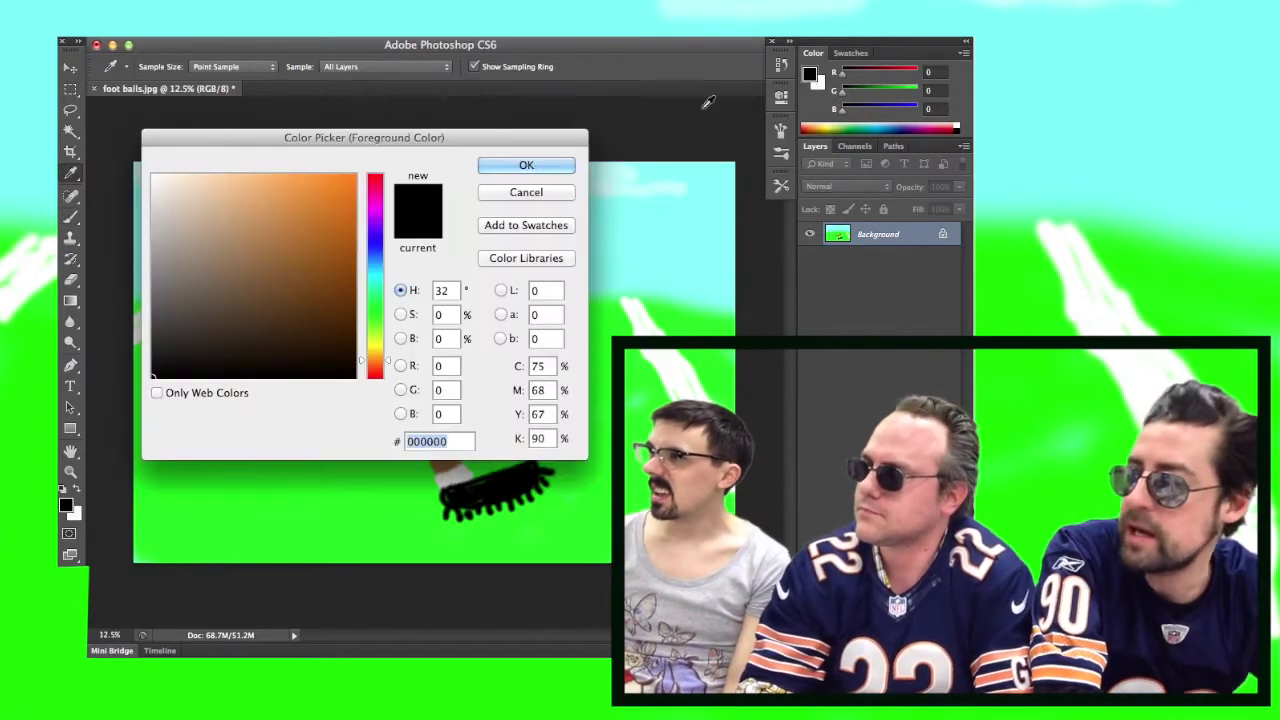
{"action": "left_click_drag", "start_coordinate": [155, 190], "coordinate": [151, 173]}
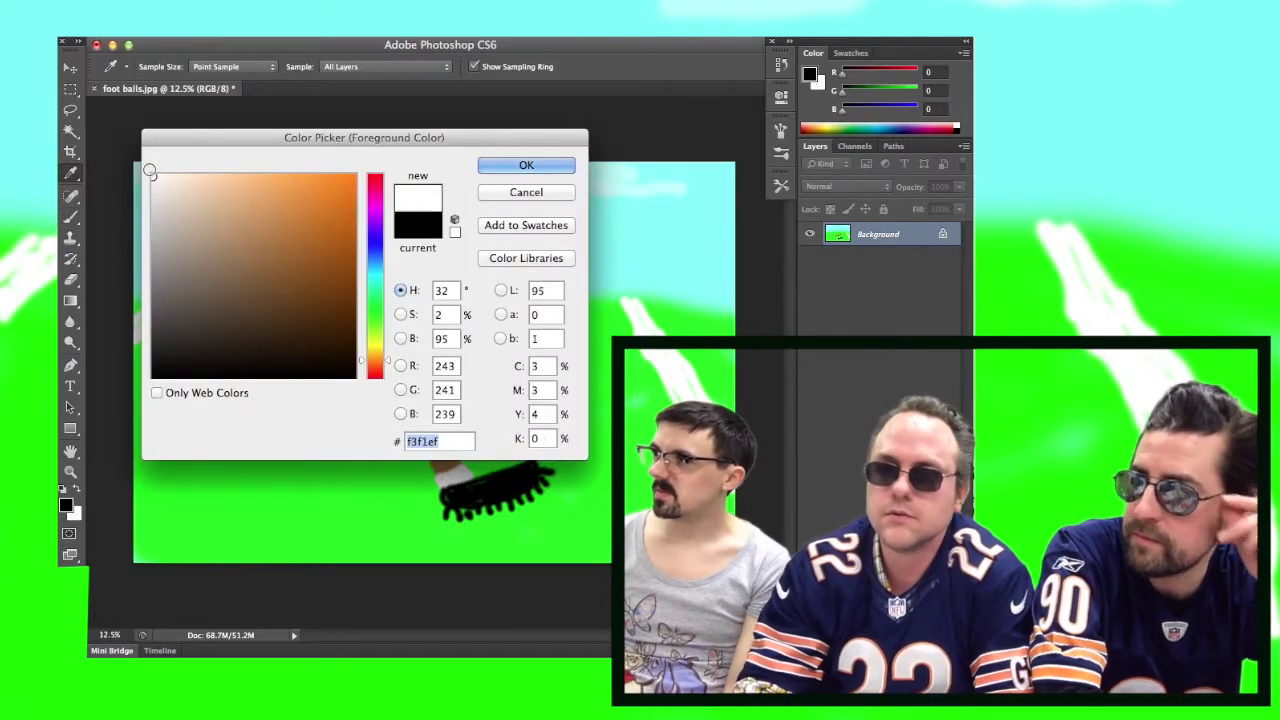
{"action": "left_click", "coordinate": [521, 167]}
{"action": "key", "text": "b"}
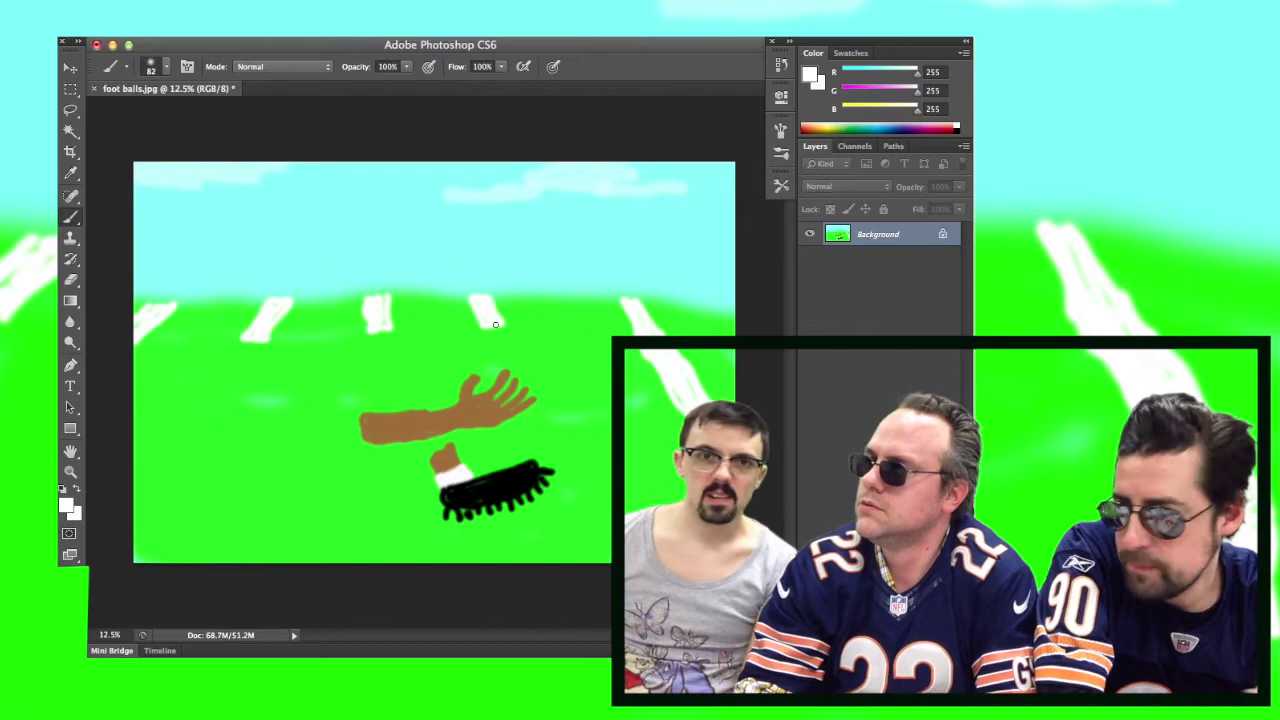
{"action": "left_click", "coordinate": [495, 324]}
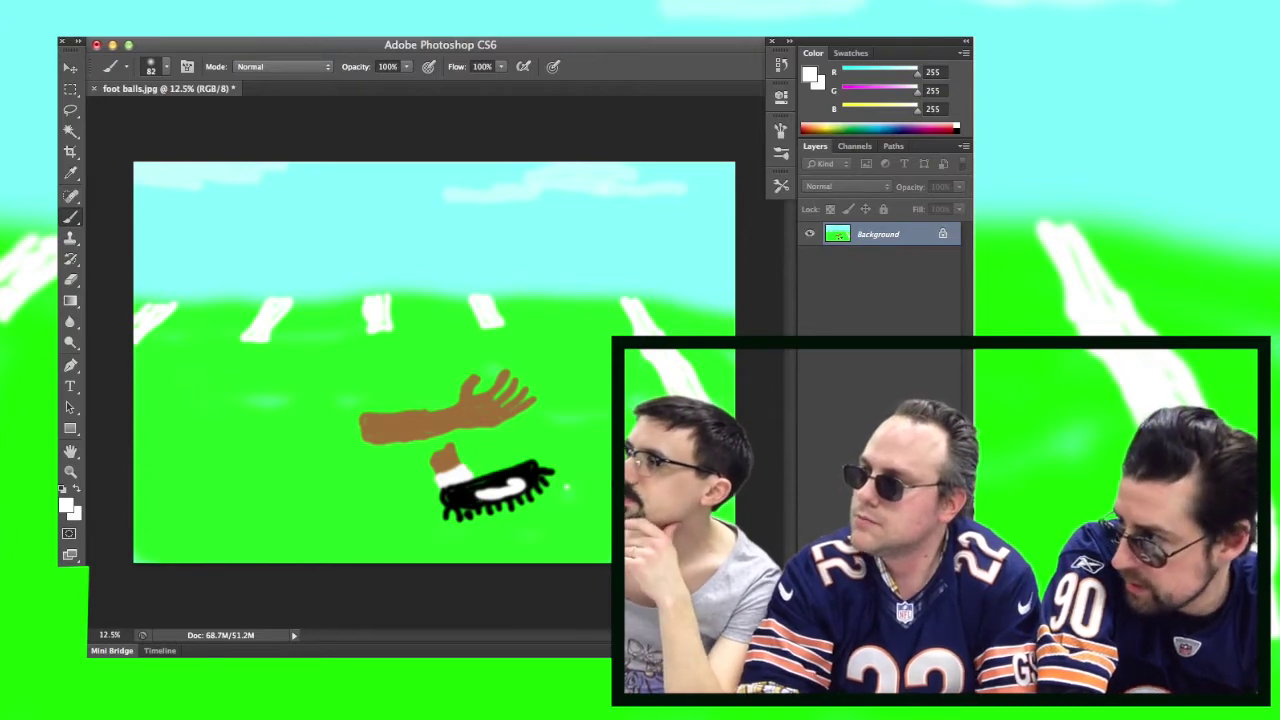
Set the foreground colour to pale pink f1acea, passing through a magenta hue first
{"action": "left_click", "coordinate": [946, 121]}
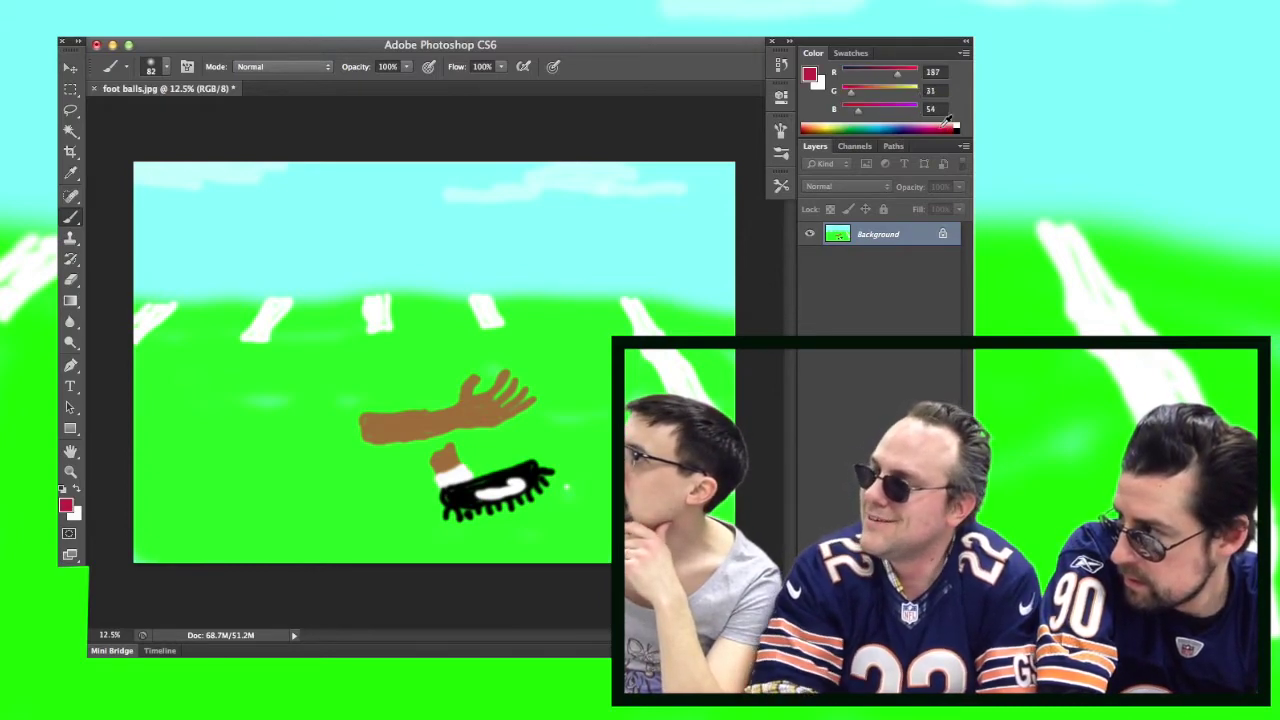
{"action": "left_click", "coordinate": [810, 75]}
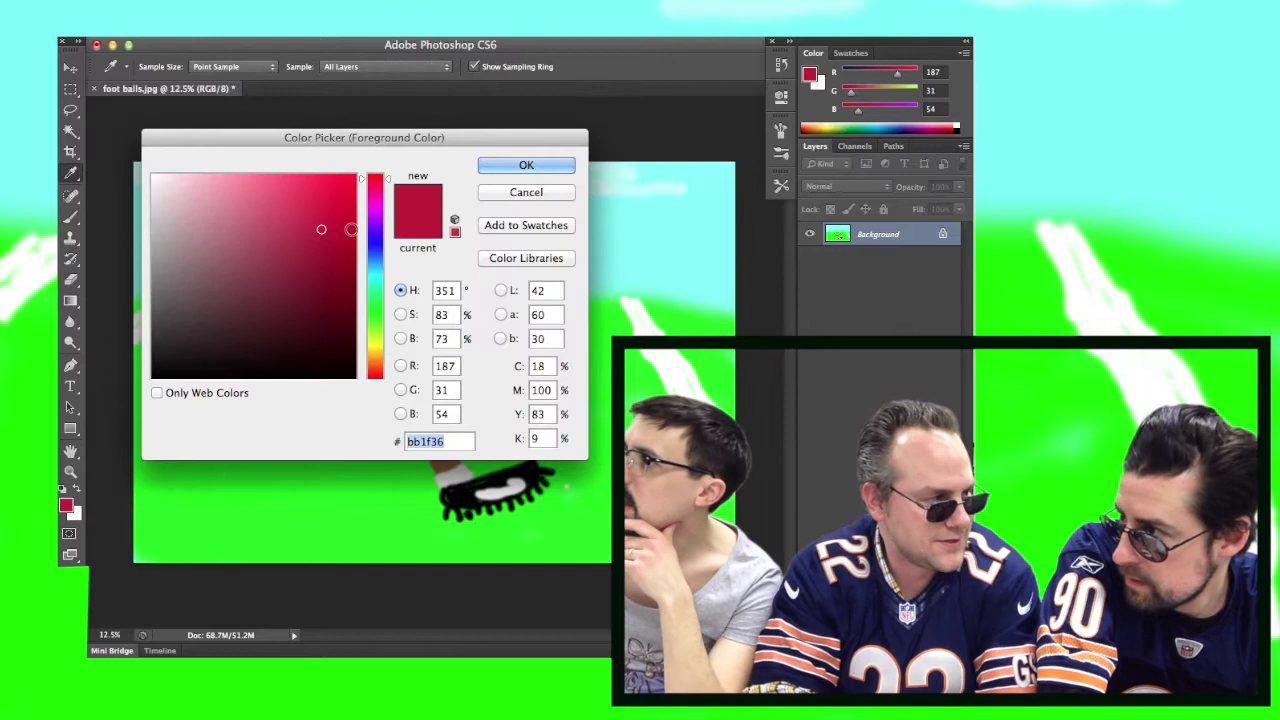
{"action": "left_click_drag", "start_coordinate": [388, 179], "coordinate": [385, 205]}
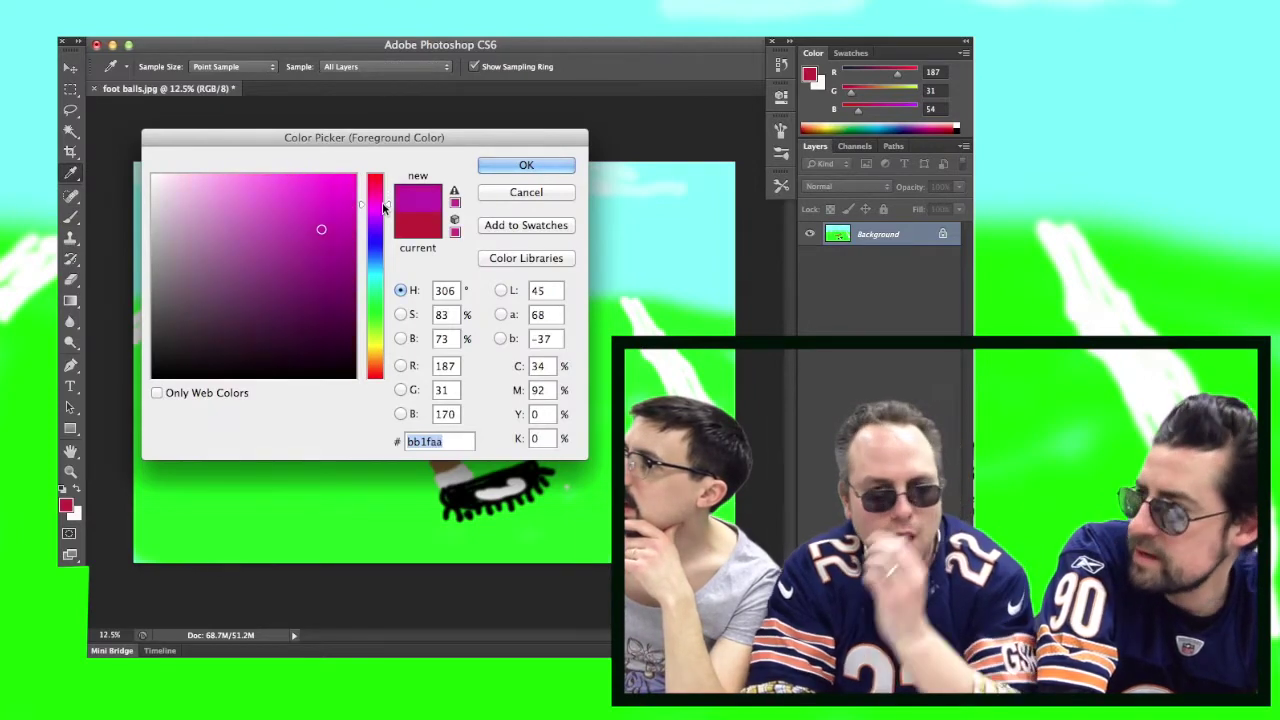
{"action": "left_click", "coordinate": [356, 172]}
{"action": "left_click", "coordinate": [504, 163]}
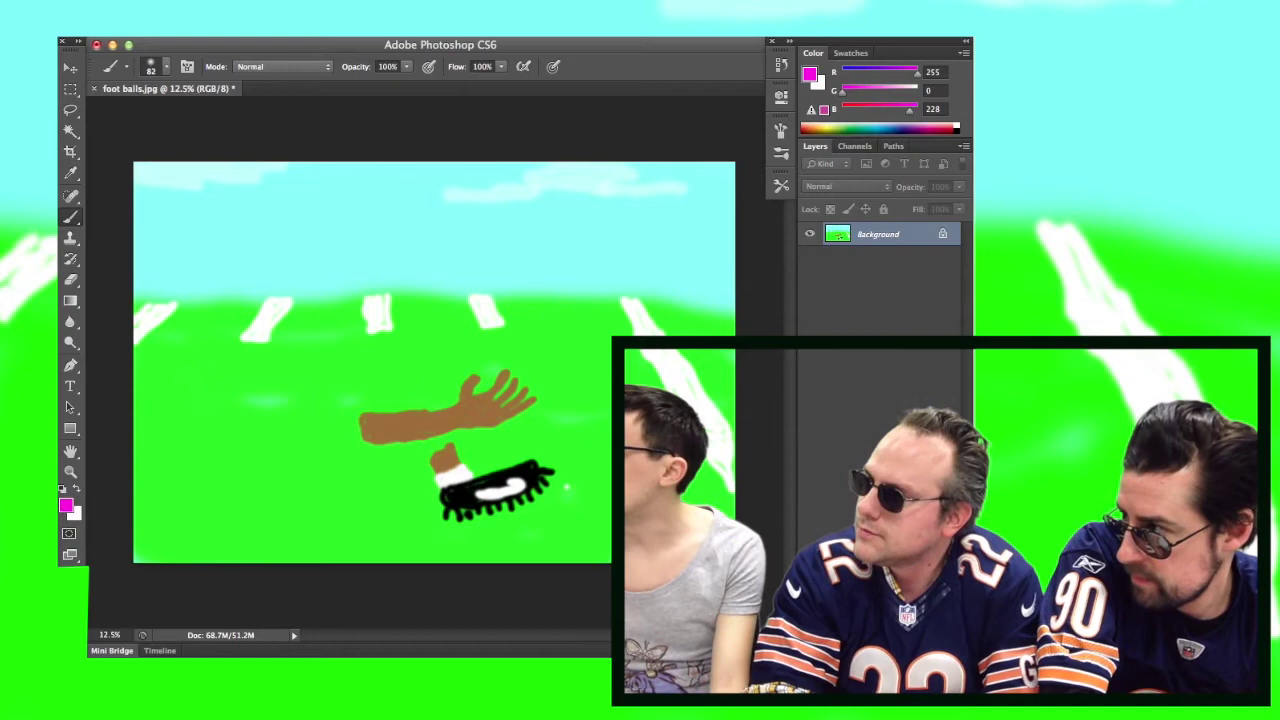
{"action": "left_click", "coordinate": [813, 78]}
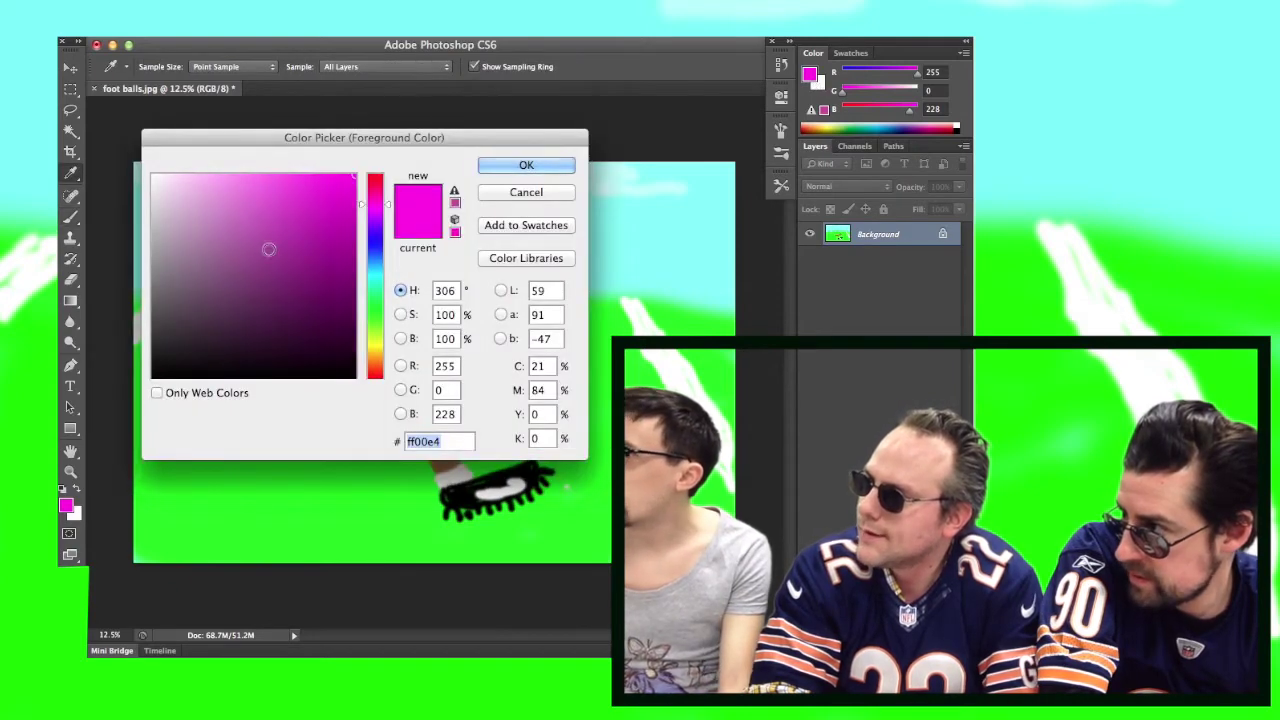
{"action": "left_click", "coordinate": [233, 213]}
{"action": "mouse_move", "coordinate": [233, 213]}
{"action": "left_mouse_down"}
{"action": "mouse_move", "coordinate": [212, 215]}
{"action": "mouse_move", "coordinate": [210, 185]}
{"action": "left_mouse_up"}
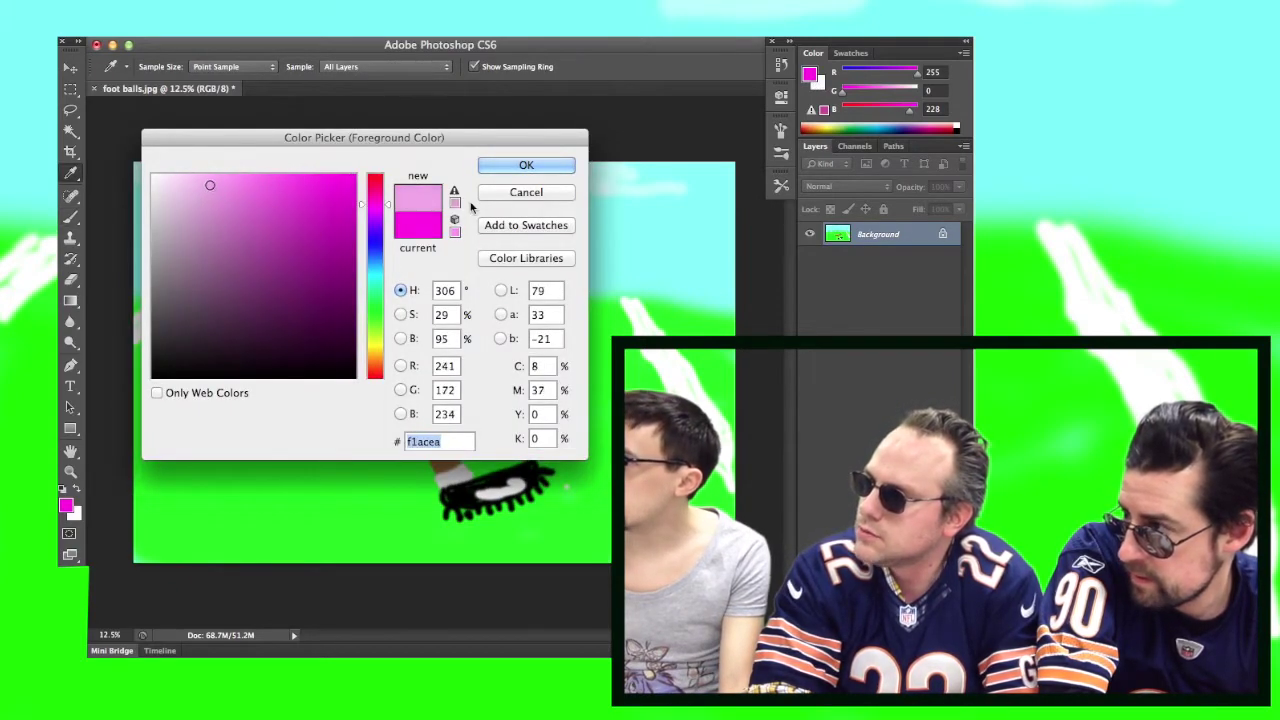
{"action": "left_click", "coordinate": [554, 167]}
{"action": "key", "text": "b"}
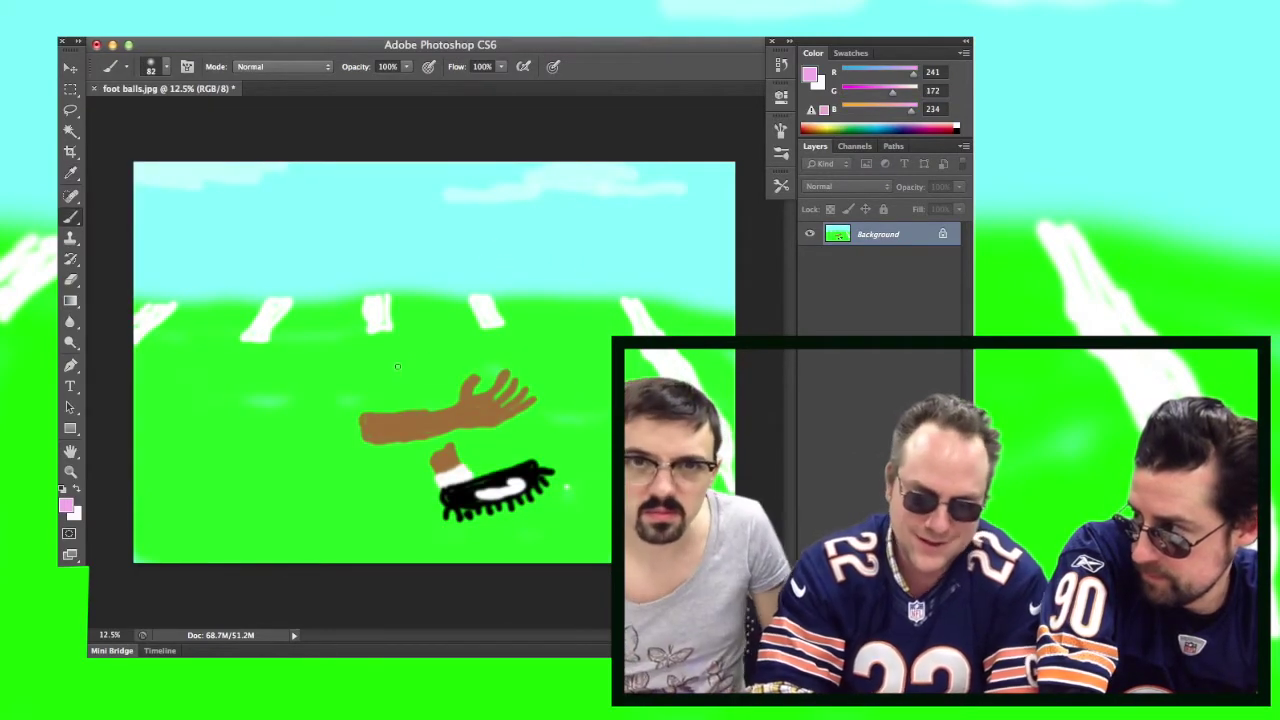
Outline a bent pink leg left of the brown arm and fill it solid
{"action": "left_click_drag", "start_coordinate": [390, 358], "coordinate": [318, 396]}
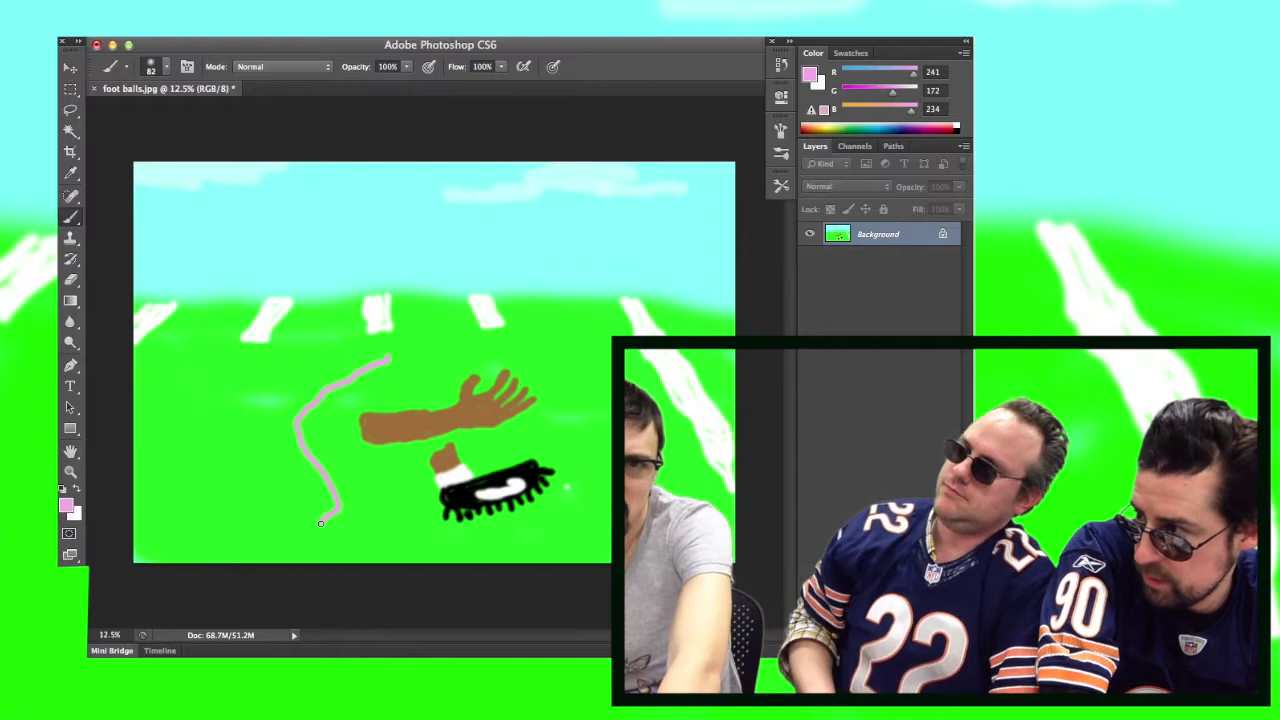
{"action": "mouse_move", "coordinate": [326, 516]}
{"action": "left_mouse_down"}
{"action": "mouse_move", "coordinate": [302, 526]}
{"action": "mouse_move", "coordinate": [335, 537]}
{"action": "mouse_move", "coordinate": [377, 507]}
{"action": "mouse_move", "coordinate": [343, 424]}
{"action": "mouse_move", "coordinate": [391, 361]}
{"action": "left_mouse_up"}
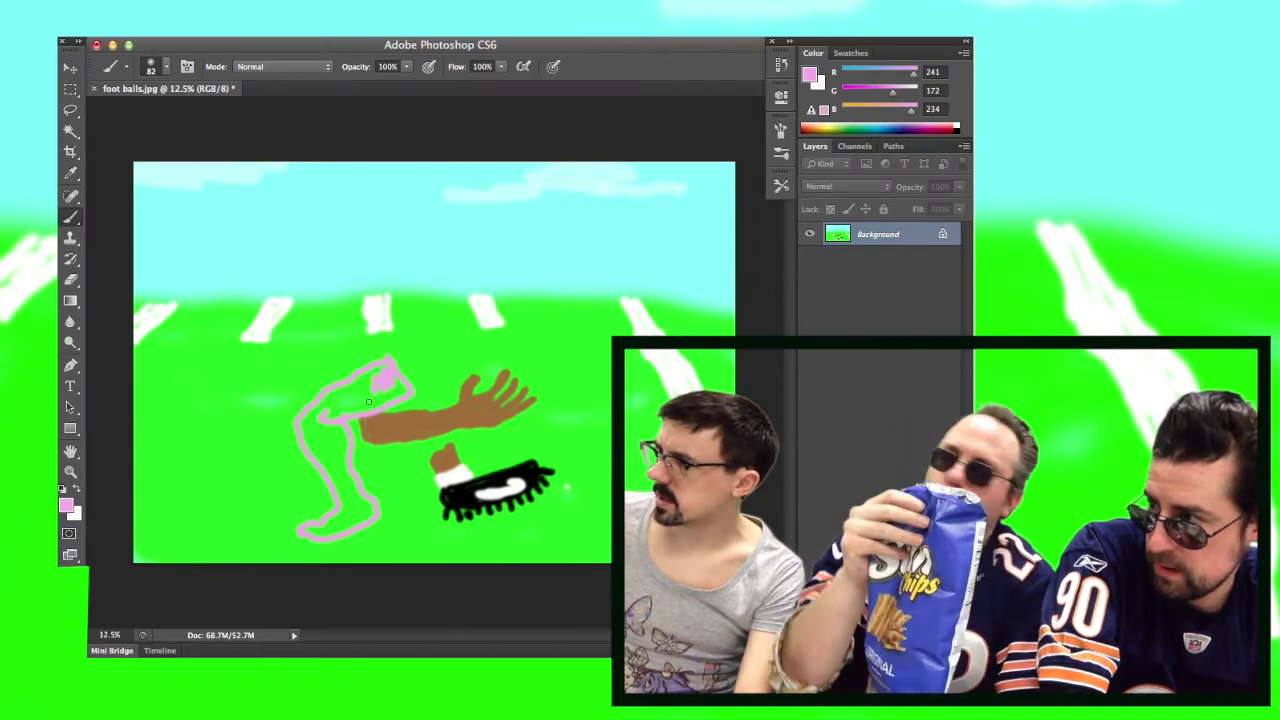
{"action": "mouse_move", "coordinate": [368, 401]}
{"action": "left_mouse_down"}
{"action": "mouse_move", "coordinate": [402, 389]}
{"action": "mouse_move", "coordinate": [362, 382]}
{"action": "left_mouse_up"}
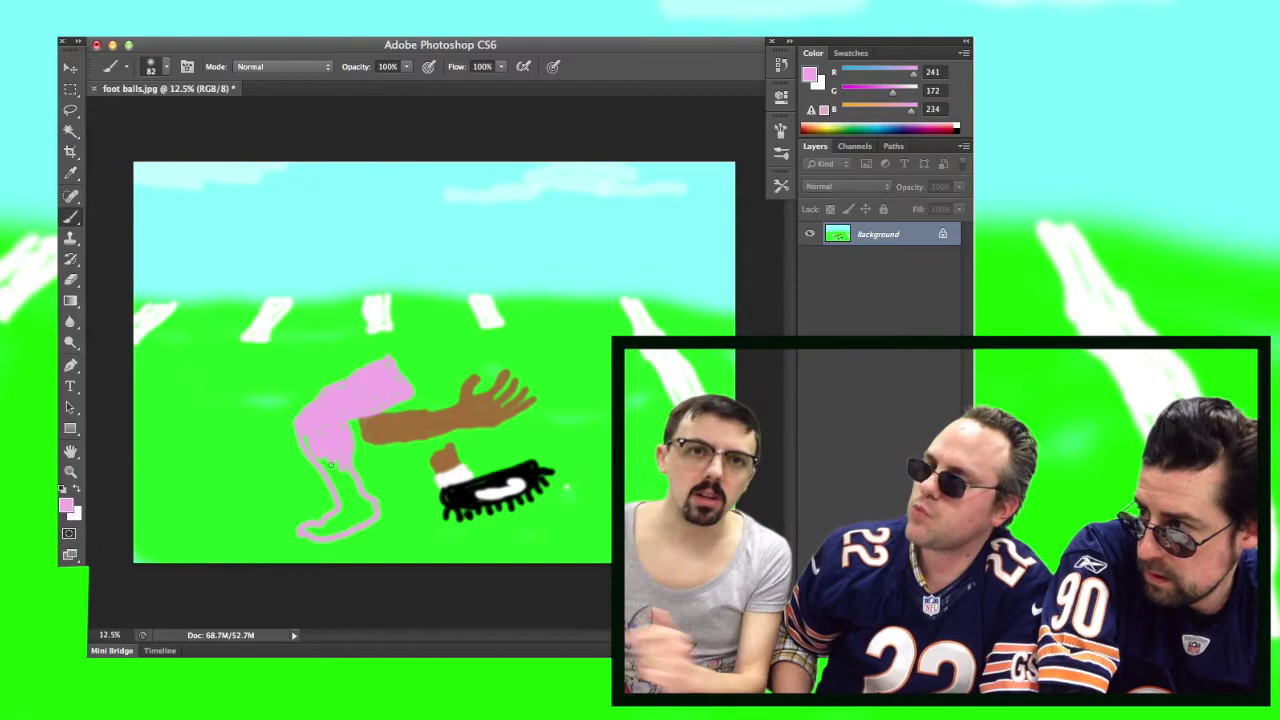
{"action": "left_click_drag", "start_coordinate": [330, 455], "coordinate": [363, 511]}
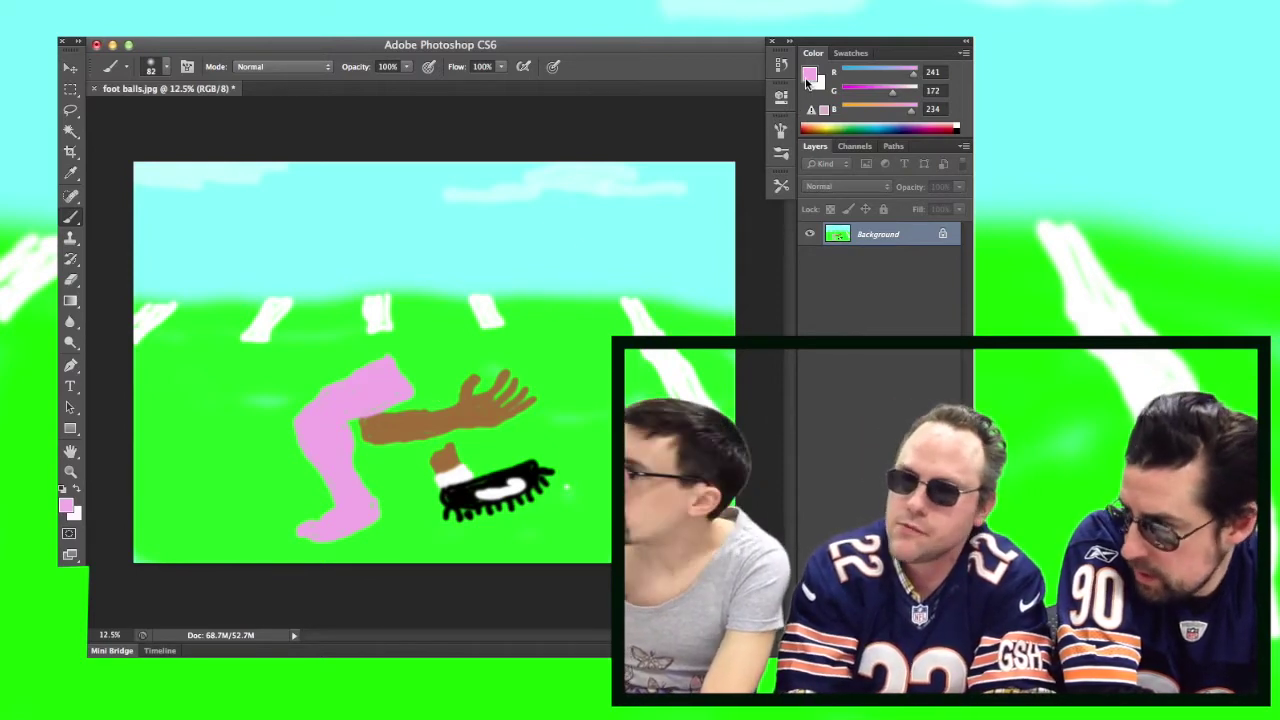
Pick brown 9f6f1b, dot spots over the pink leg, then sample red
{"action": "left_click", "coordinate": [808, 77]}
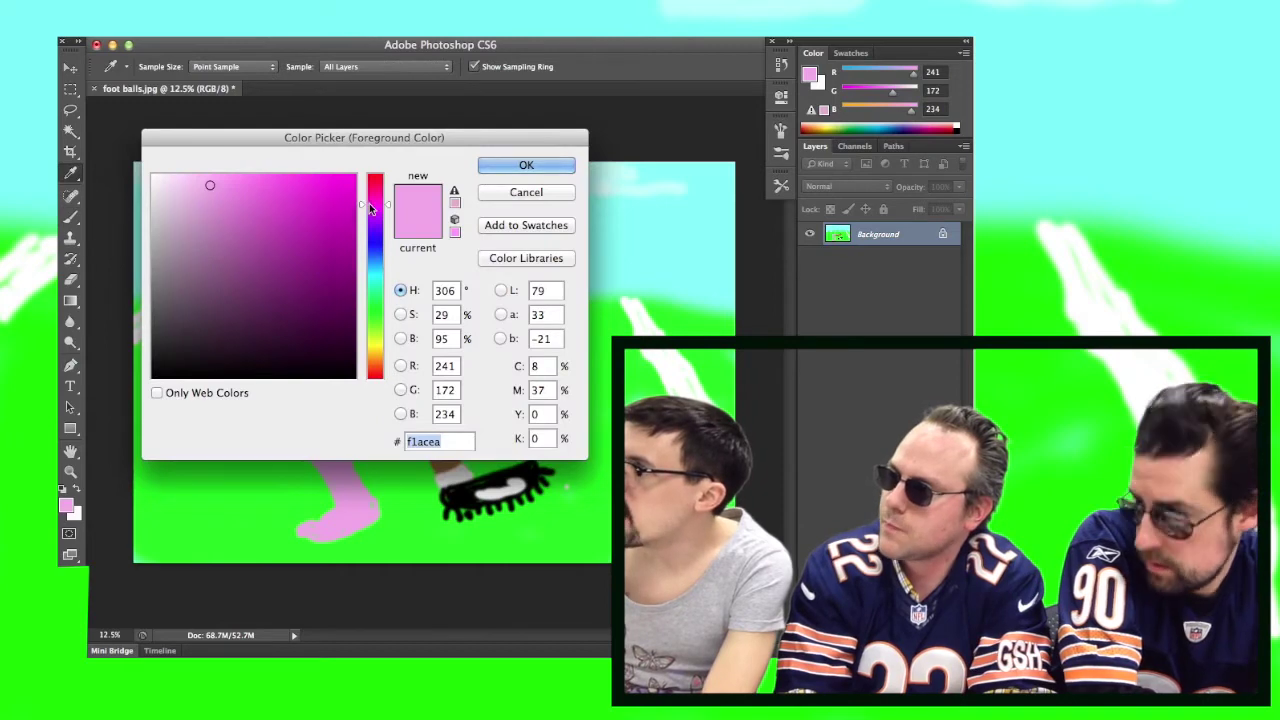
{"action": "left_click_drag", "start_coordinate": [370, 207], "coordinate": [383, 357]}
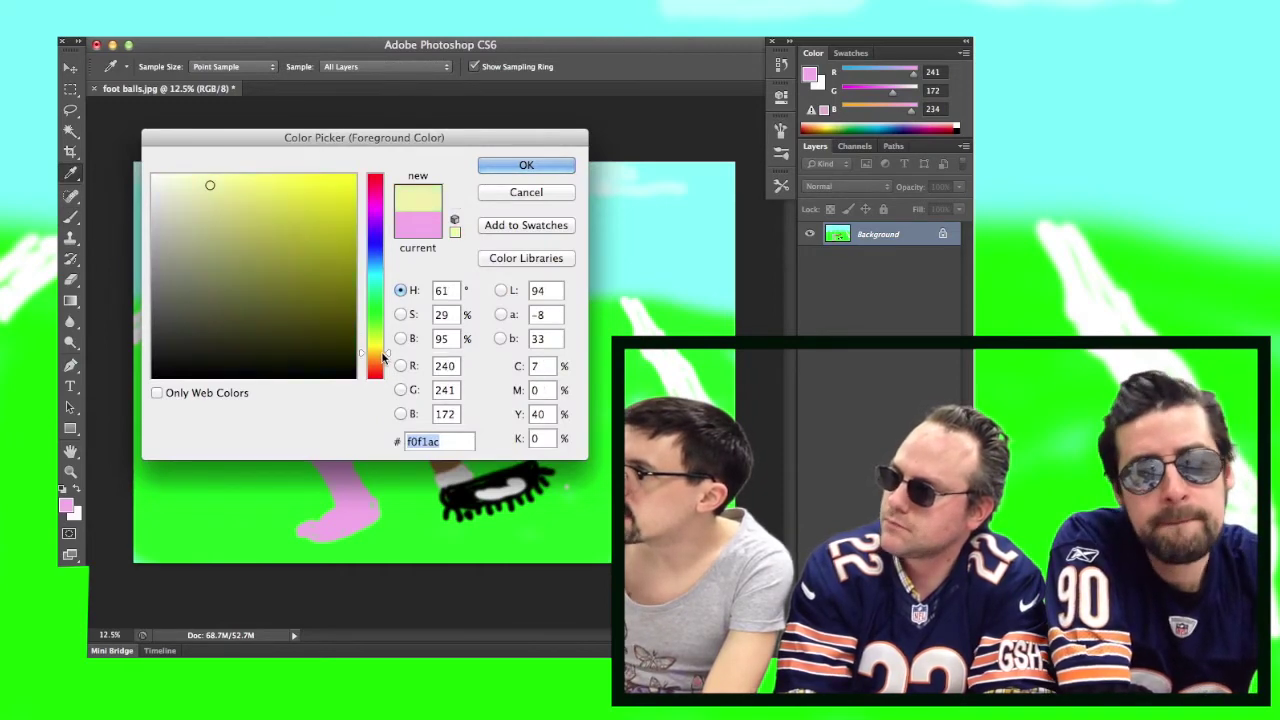
{"action": "left_click_drag", "start_coordinate": [309, 252], "coordinate": [320, 249]}
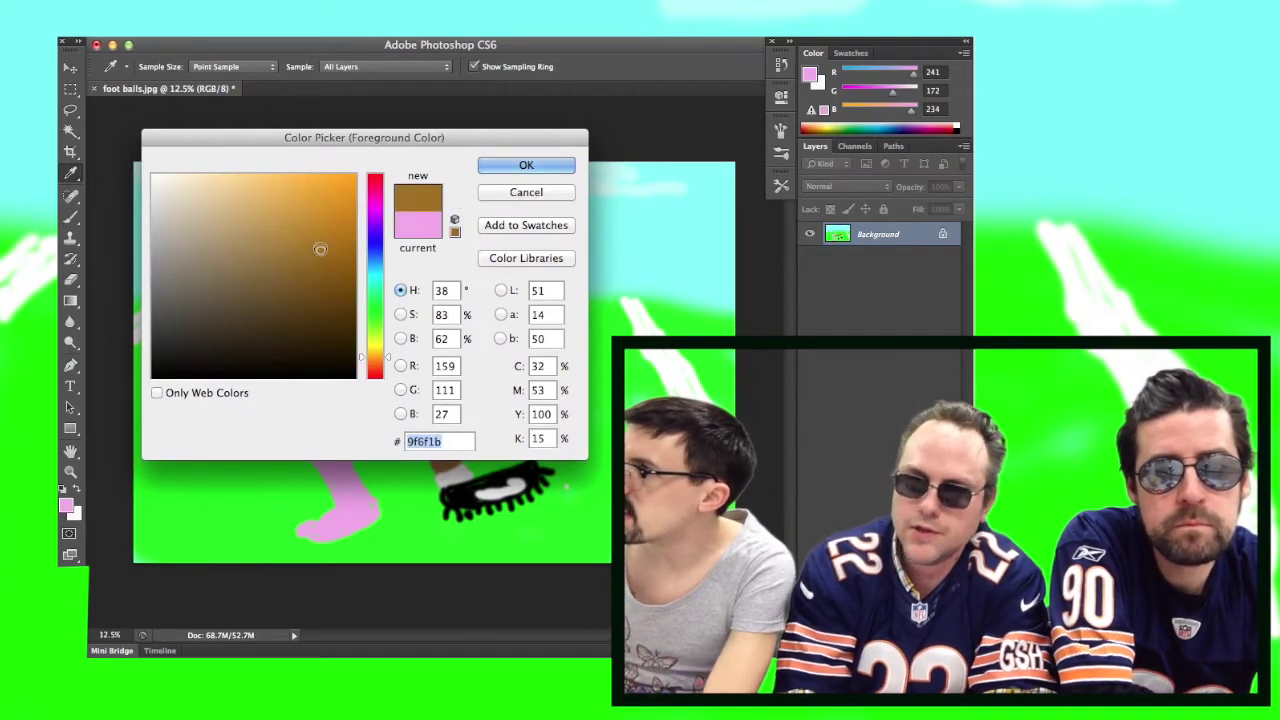
{"action": "left_click", "coordinate": [514, 166]}
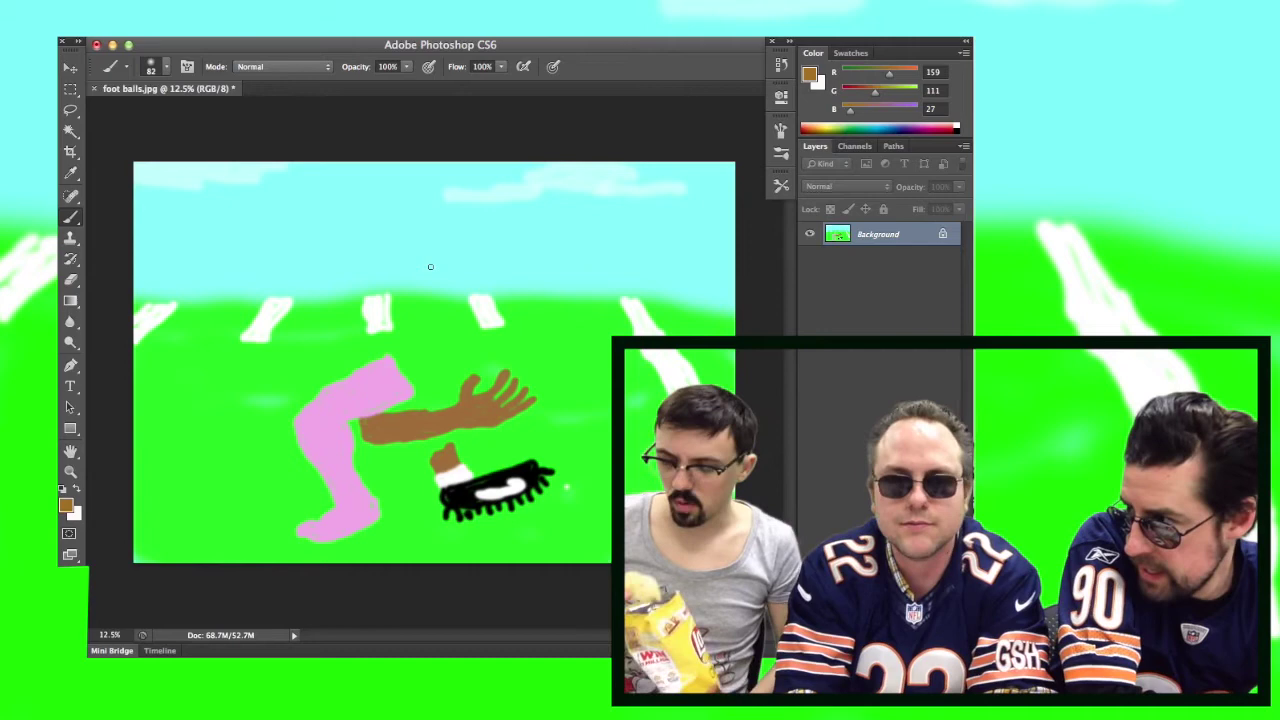
{"action": "left_click", "coordinate": [363, 373]}
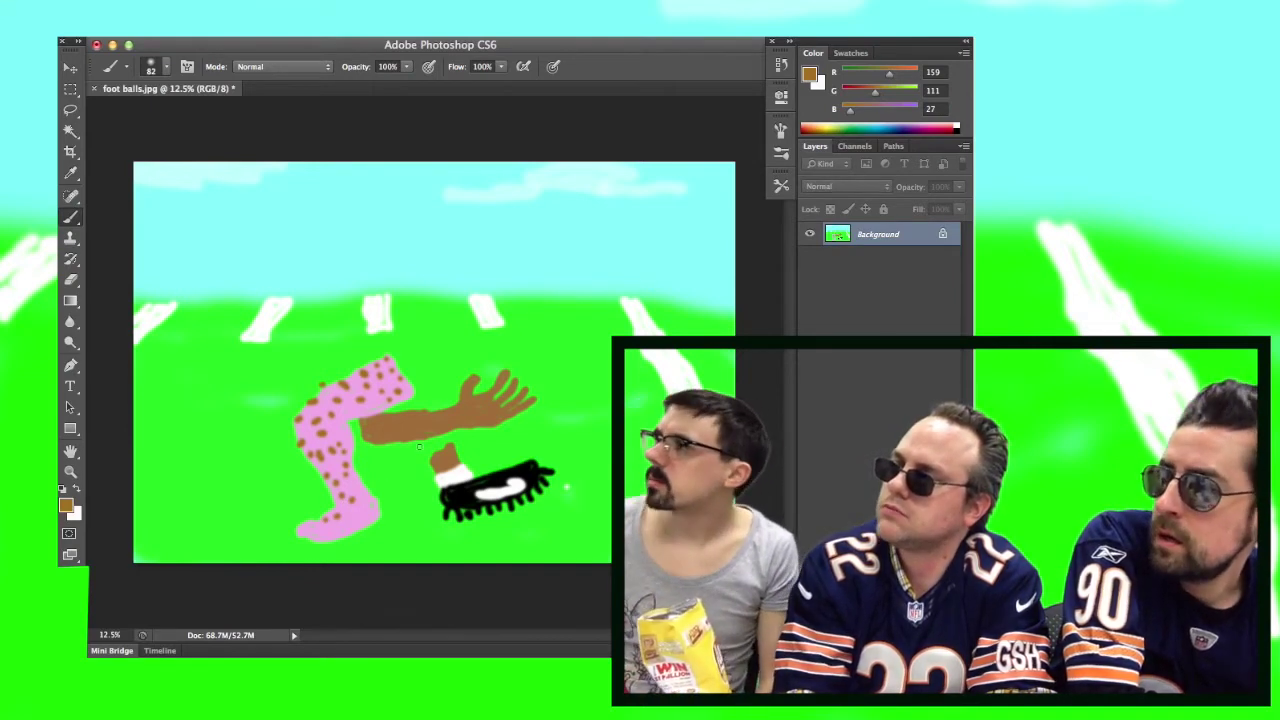
{"action": "left_click", "coordinate": [801, 130]}
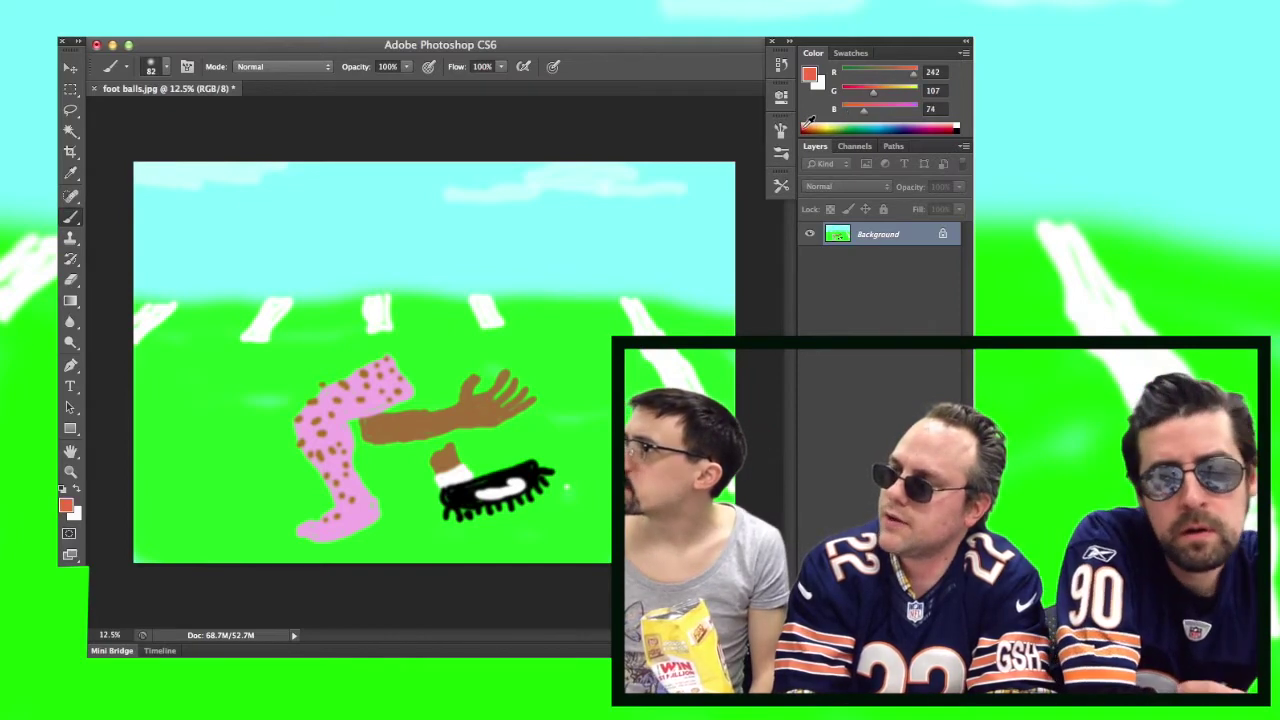
Set the foreground colour to pure red, R255 G0 B0 (ff0000)
{"action": "left_click", "coordinate": [810, 75]}
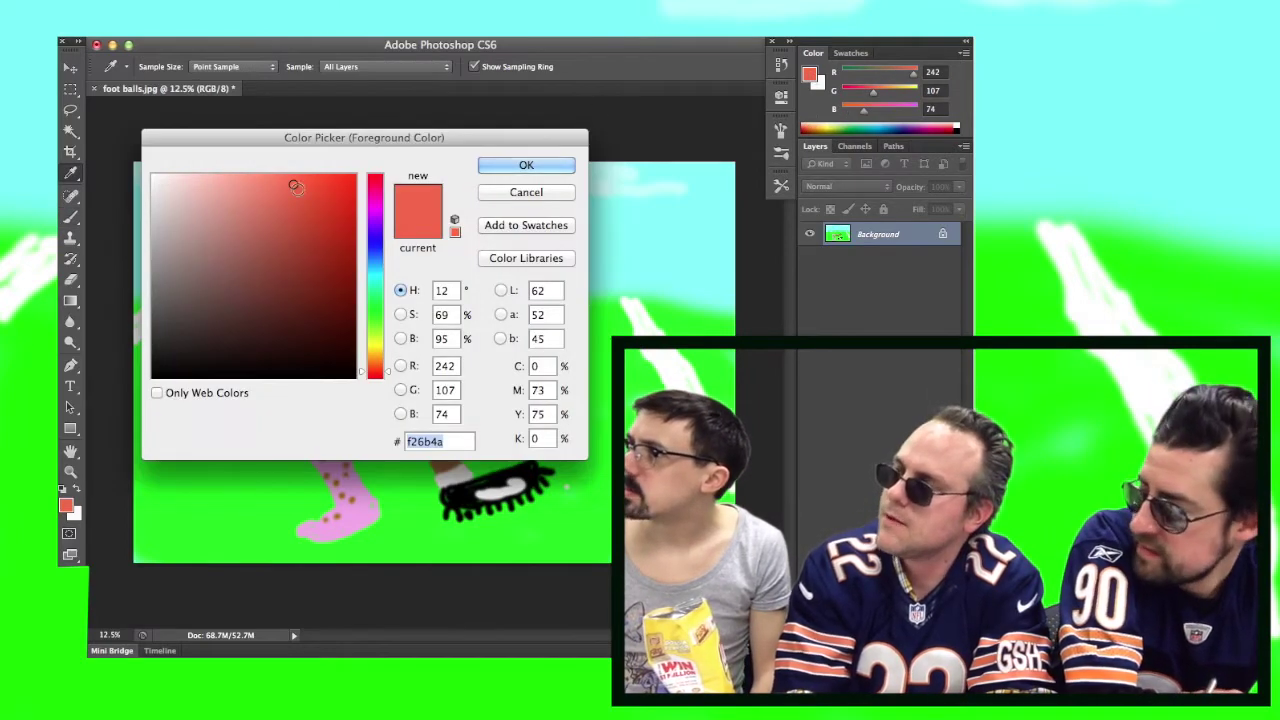
{"action": "left_click", "coordinate": [355, 177]}
{"action": "left_click", "coordinate": [376, 181]}
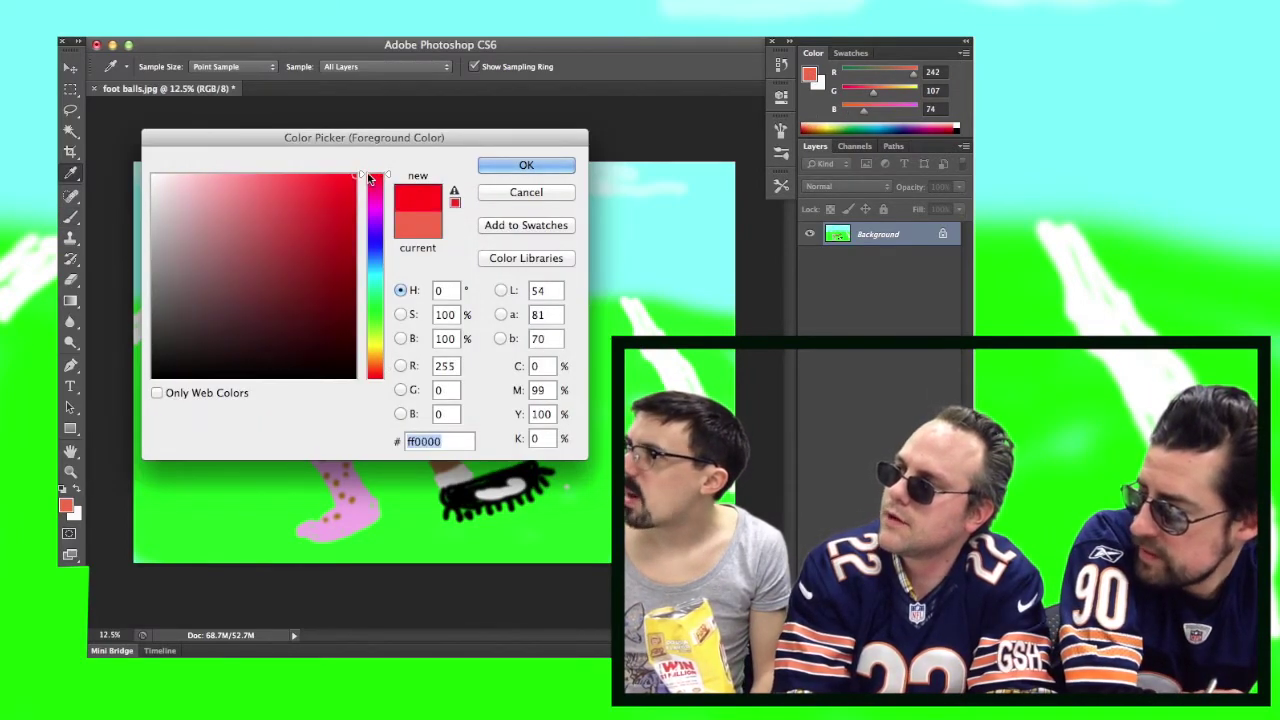
{"action": "left_click", "coordinate": [509, 166]}
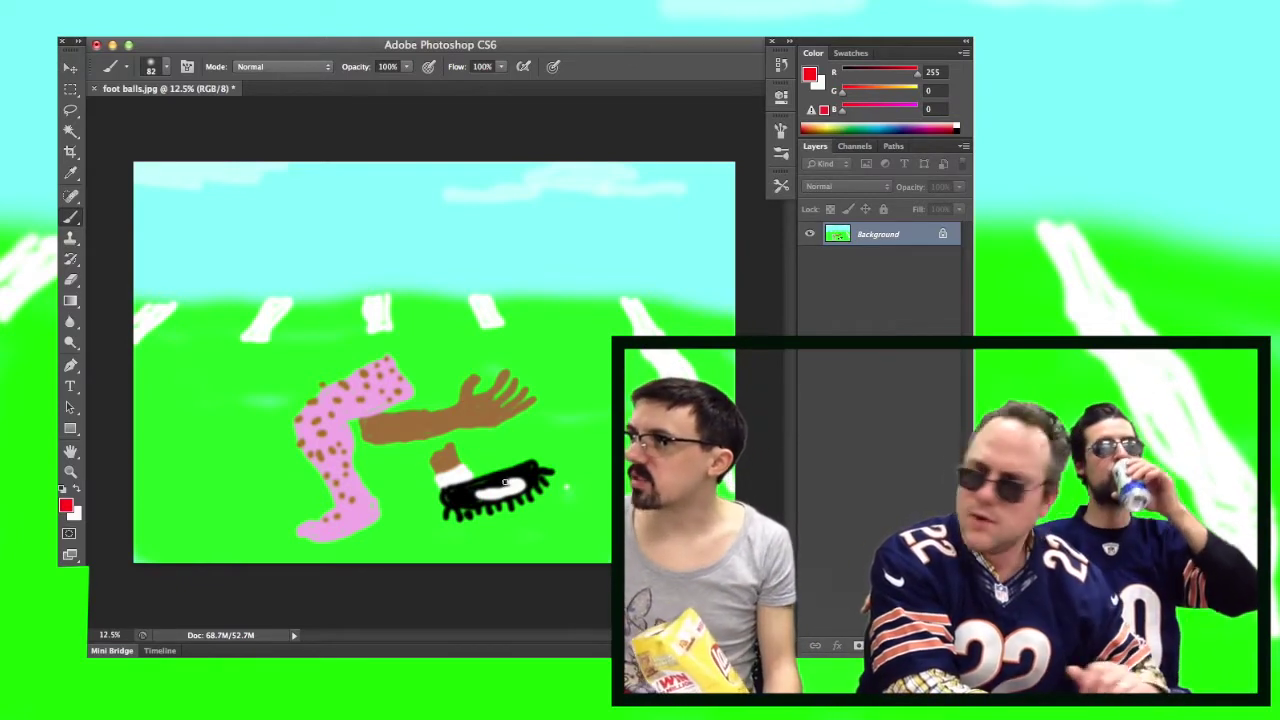
Paint a solid red blood blob at the leg-arm joint and red drops beside the cleat
{"action": "left_click", "coordinate": [561, 497]}
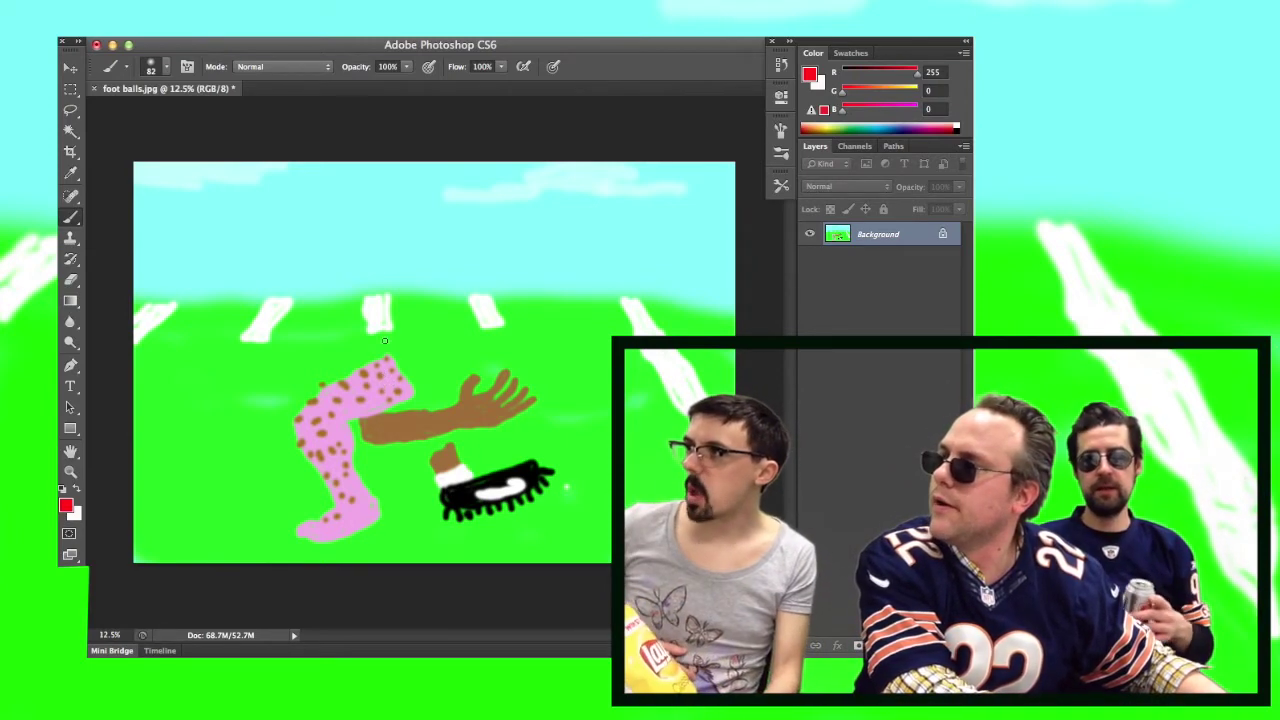
{"action": "left_click", "coordinate": [404, 367]}
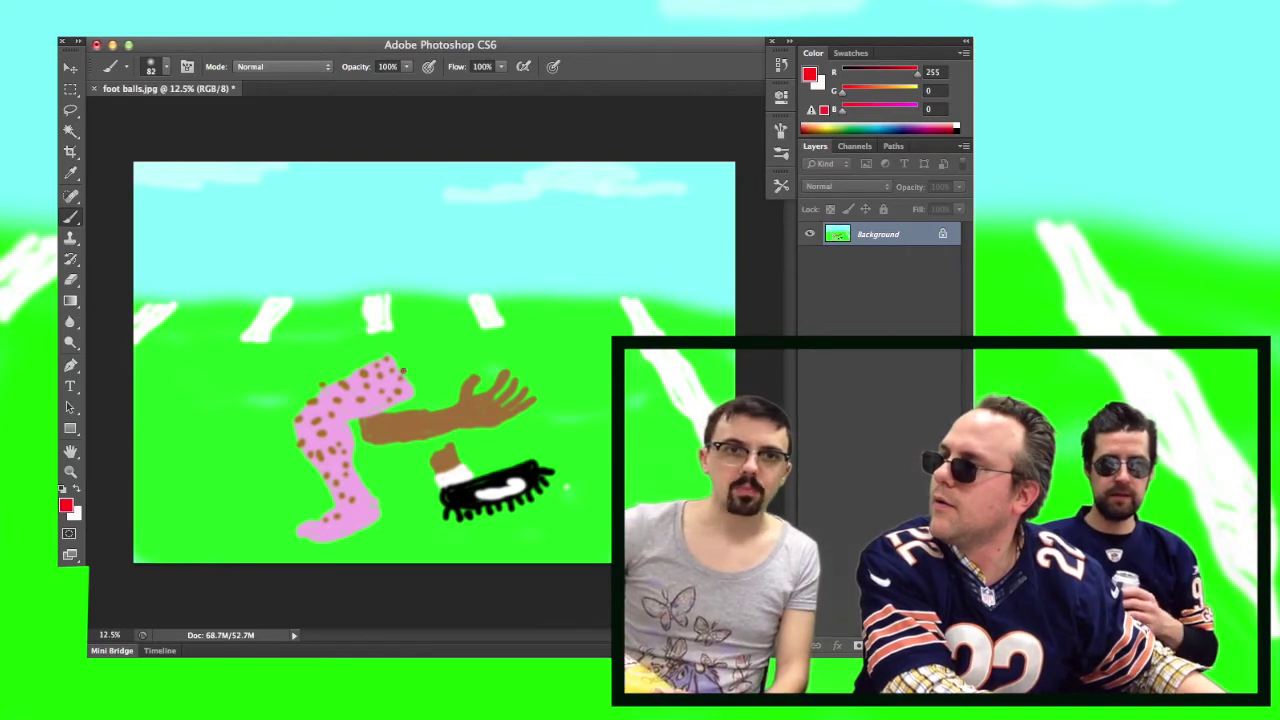
{"action": "mouse_move", "coordinate": [404, 367]}
{"action": "left_mouse_down"}
{"action": "mouse_move", "coordinate": [428, 376]}
{"action": "mouse_move", "coordinate": [433, 402]}
{"action": "left_mouse_up"}
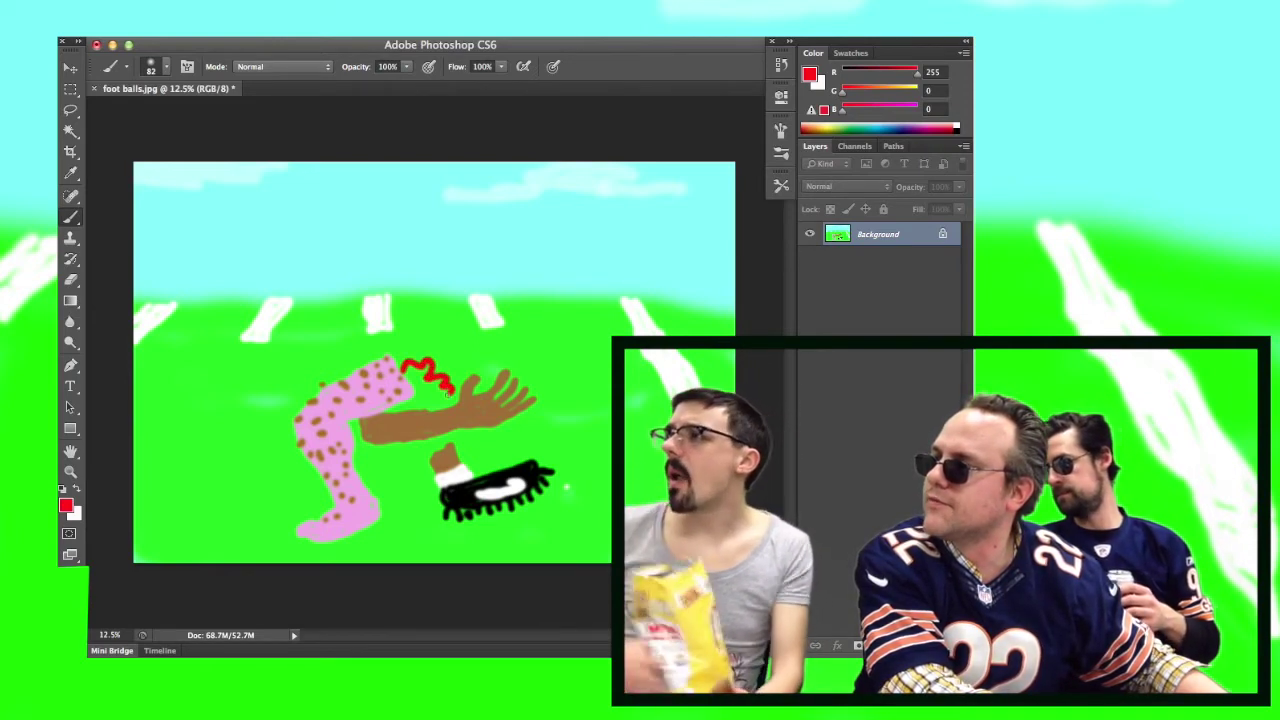
{"action": "left_click_drag", "start_coordinate": [433, 402], "coordinate": [392, 410]}
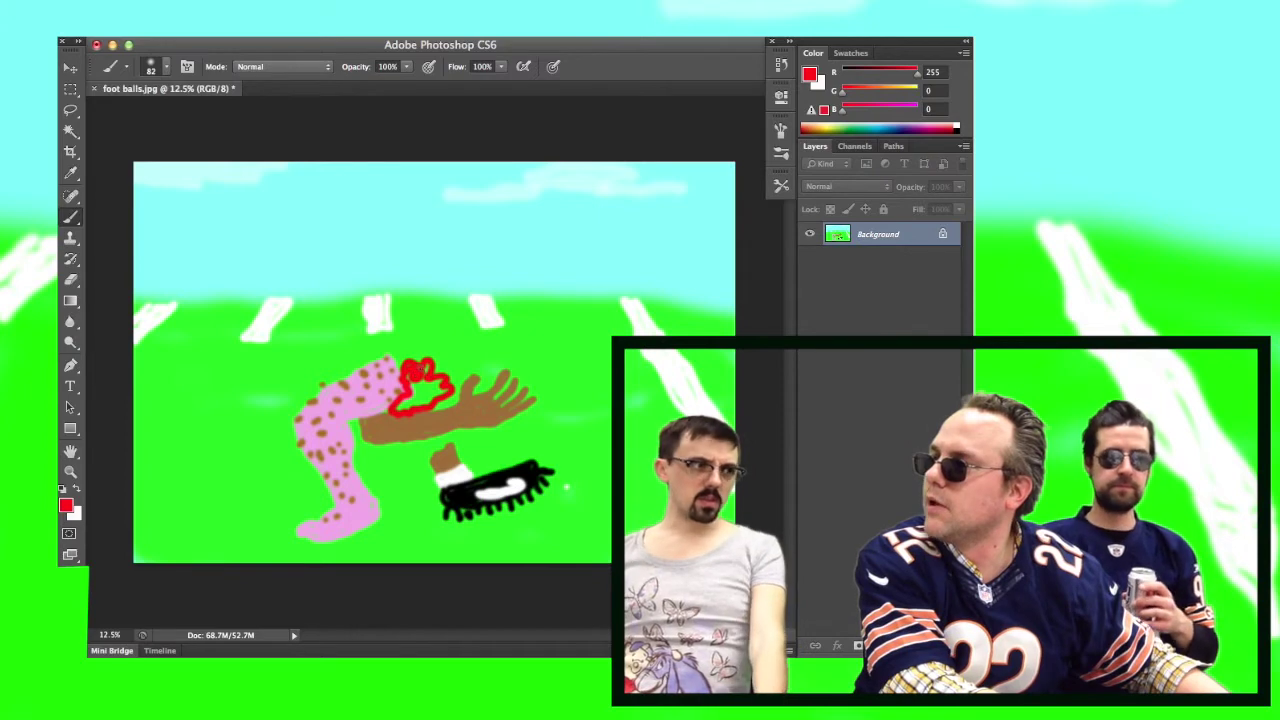
{"action": "left_click_drag", "start_coordinate": [418, 372], "coordinate": [426, 372]}
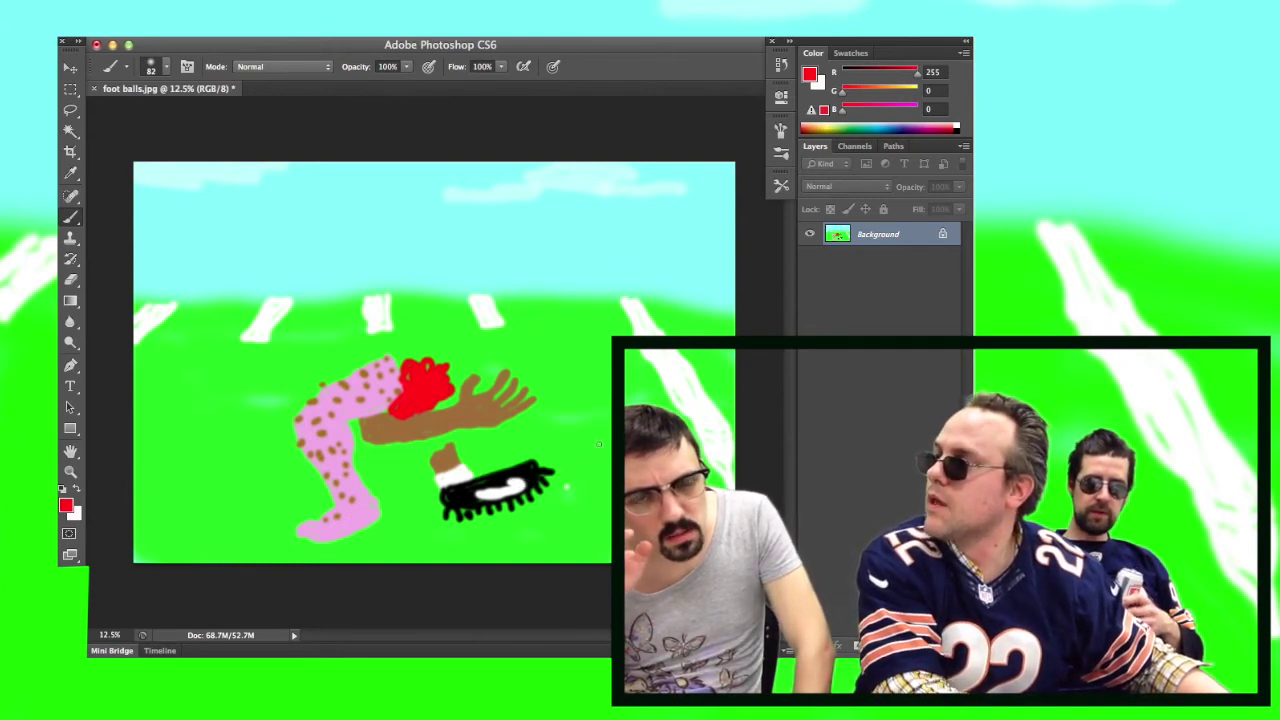
{"action": "left_click", "coordinate": [600, 446]}
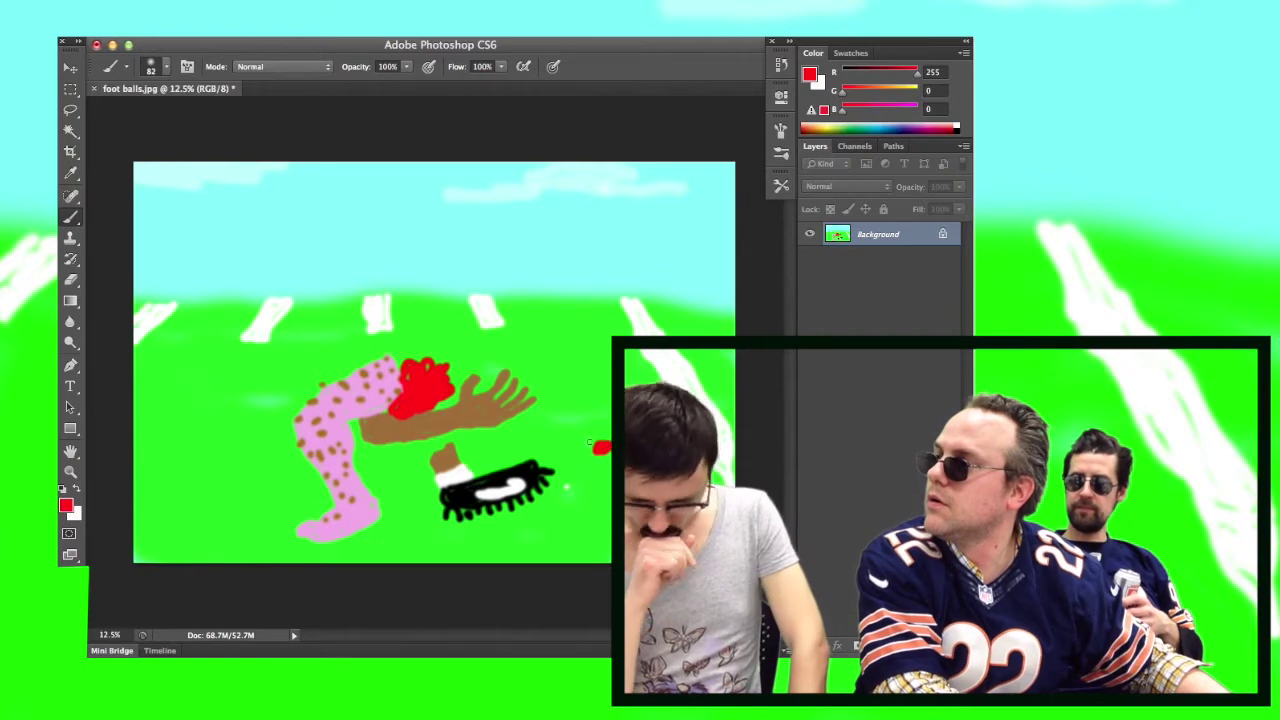
{"action": "left_click", "coordinate": [563, 432]}
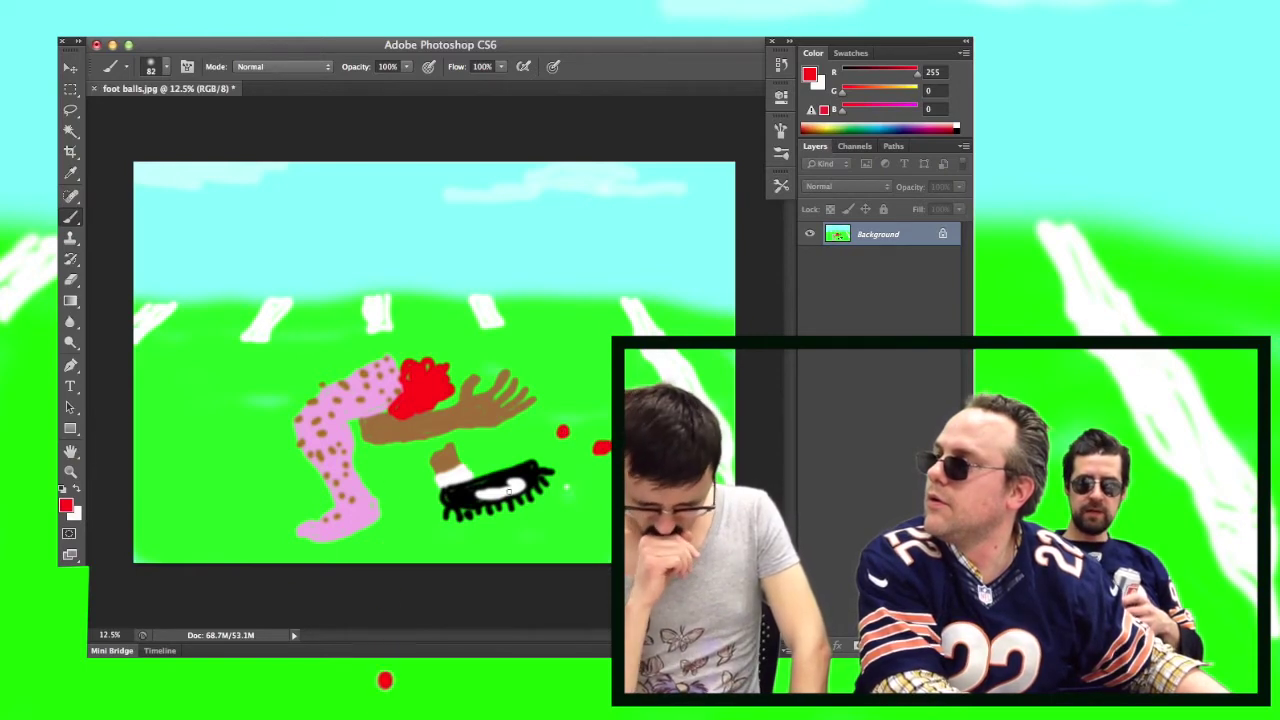
Dab round red blood drops around the cleat and left of the leg, undoing one stray dot
{"action": "left_click", "coordinate": [395, 480]}
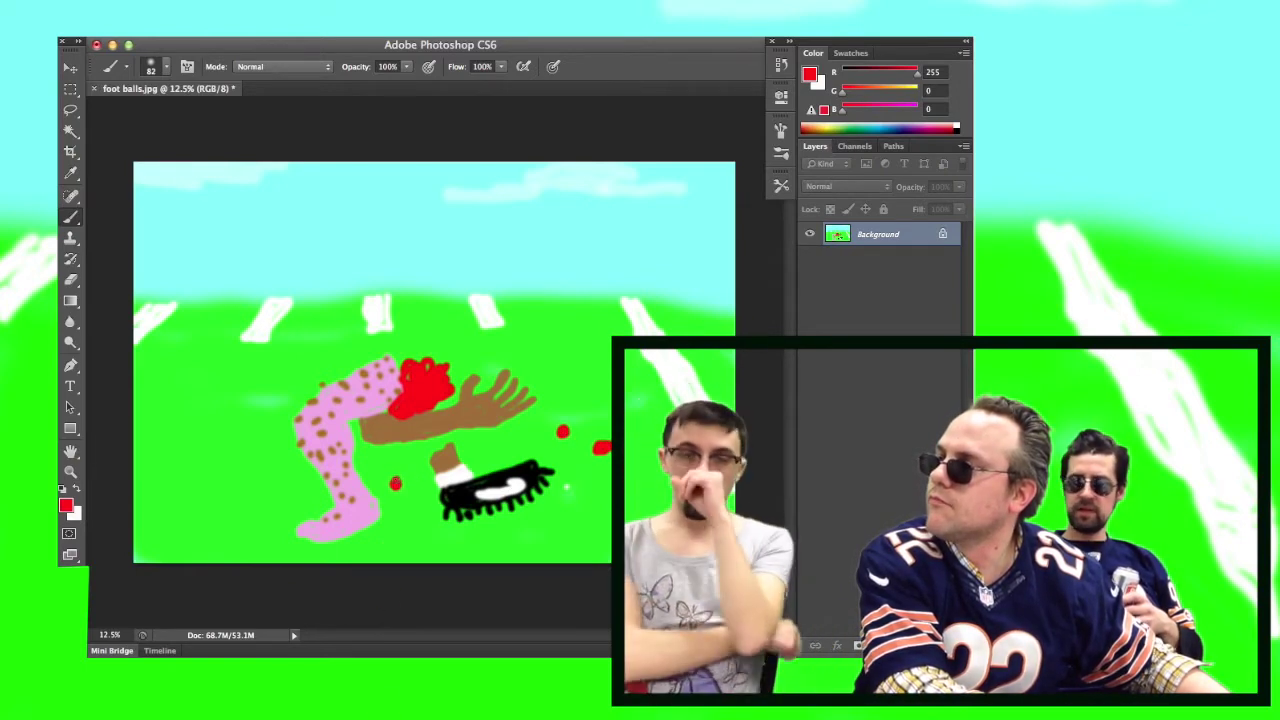
{"action": "left_click", "coordinate": [420, 503]}
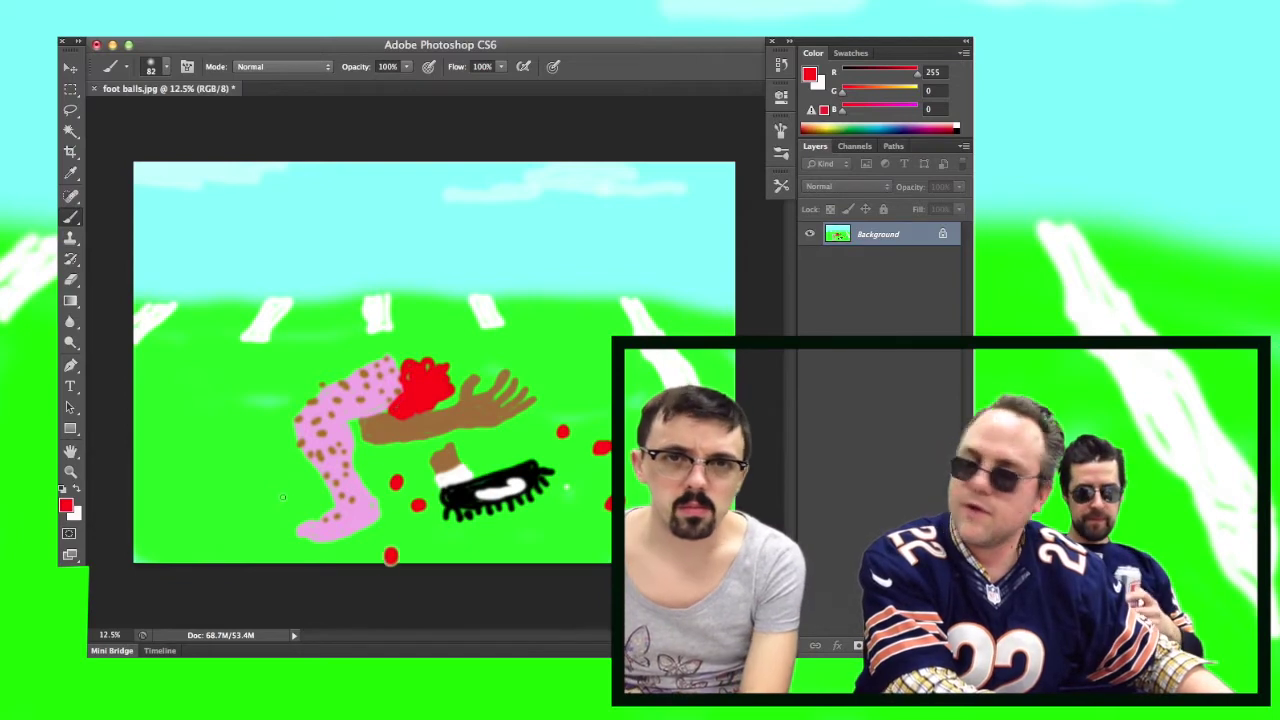
{"action": "left_click", "coordinate": [294, 503]}
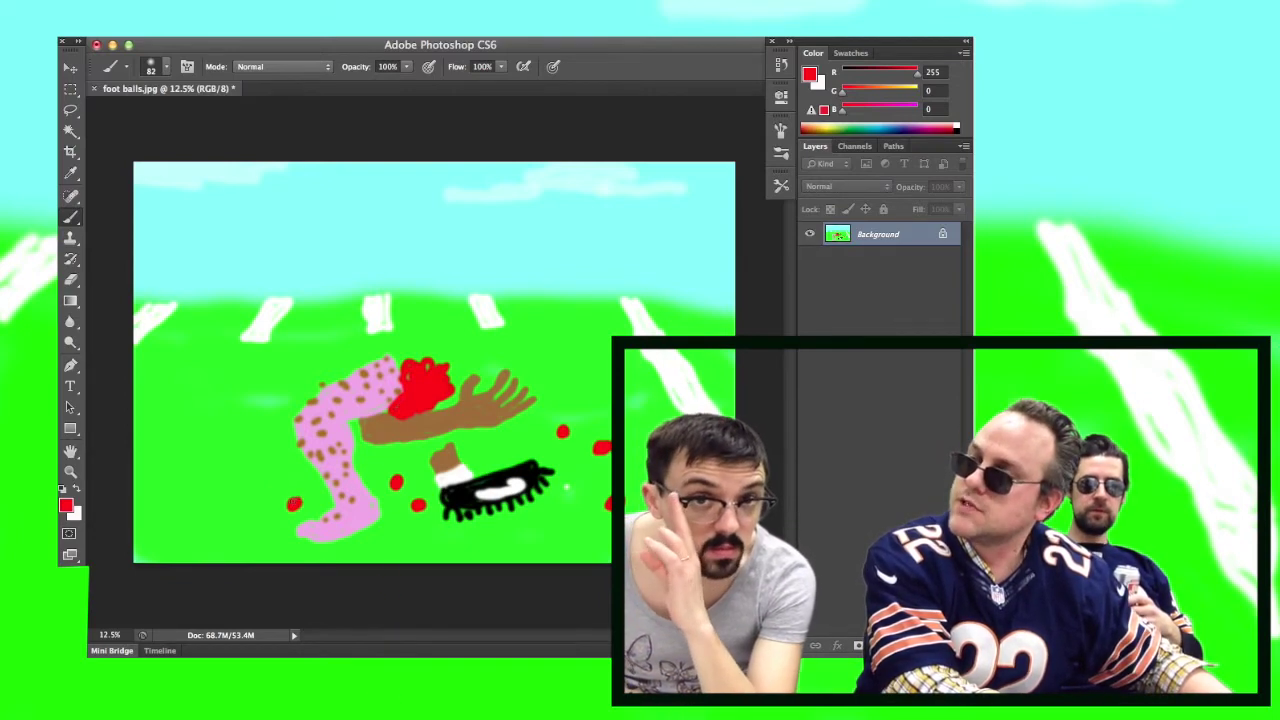
{"action": "left_click", "coordinate": [236, 479]}
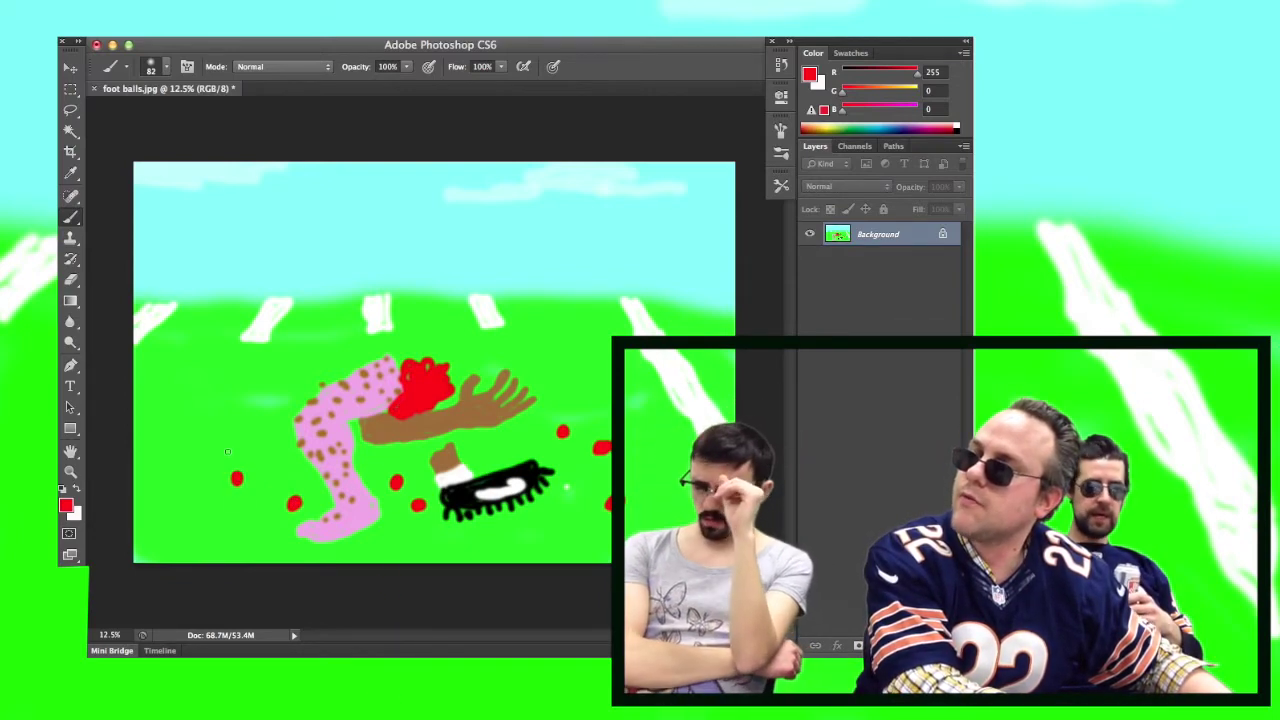
{"action": "key", "text": "ctrl+z"}
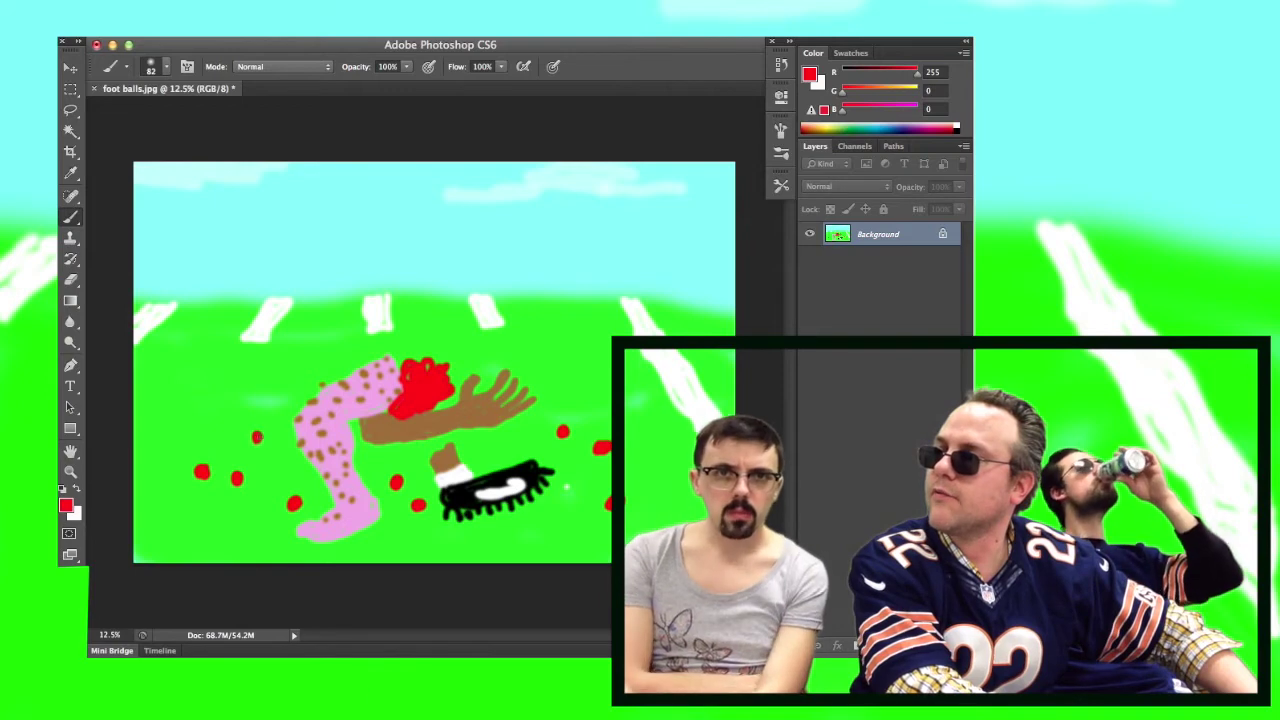
{"action": "left_click", "coordinate": [258, 437]}
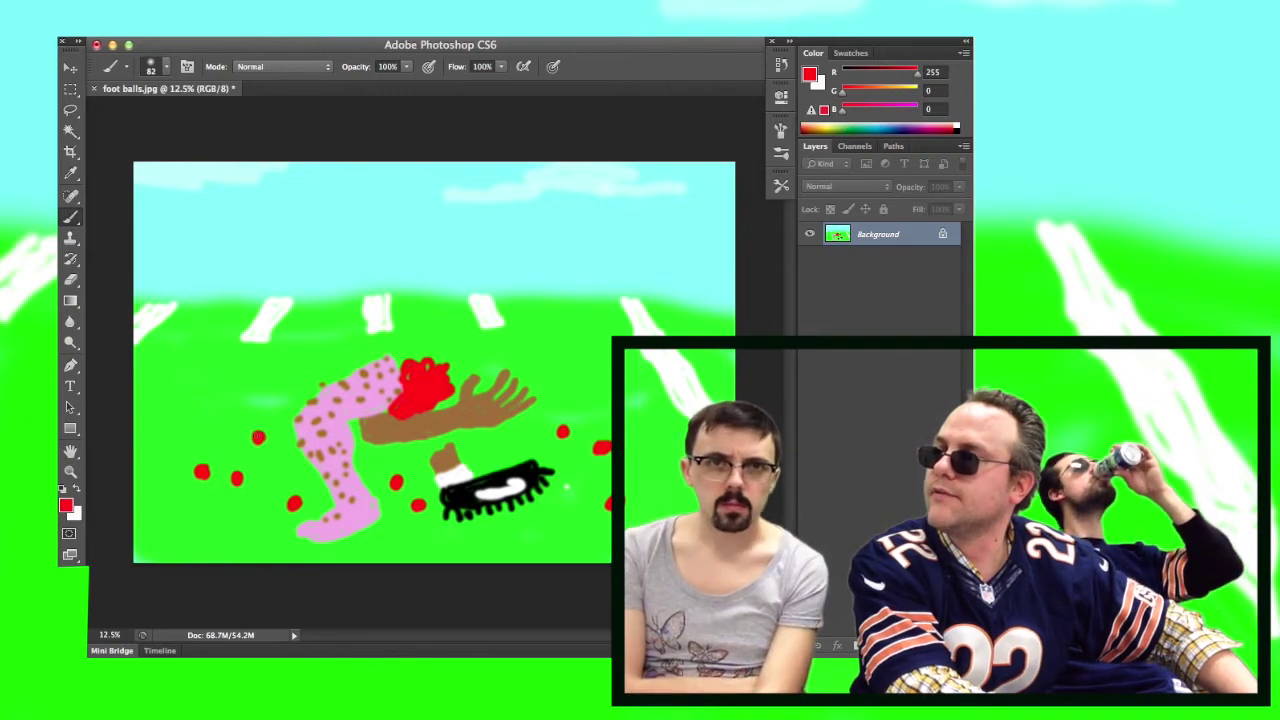
{"action": "left_click", "coordinate": [207, 517]}
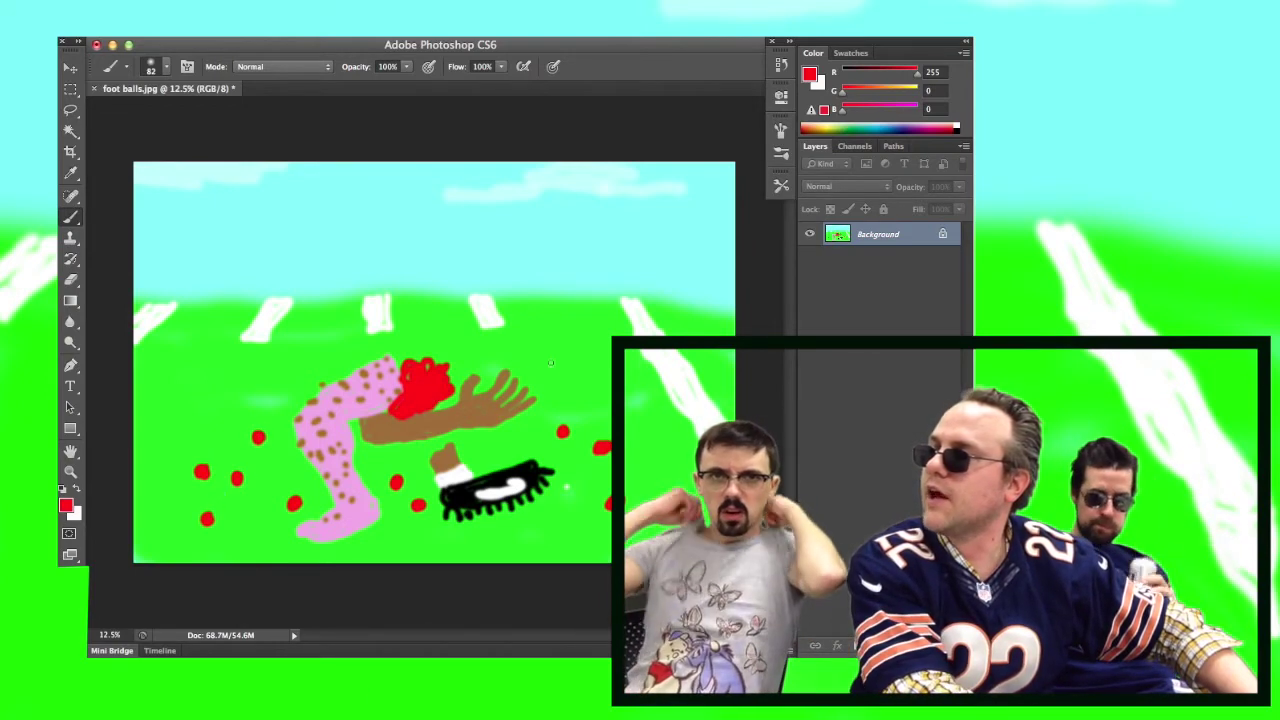
Paint red splatters at upper right, upper left, left of the leg and beneath the foot, undoing two stray dabs
{"action": "left_click_drag", "start_coordinate": [600, 362], "coordinate": [572, 373]}
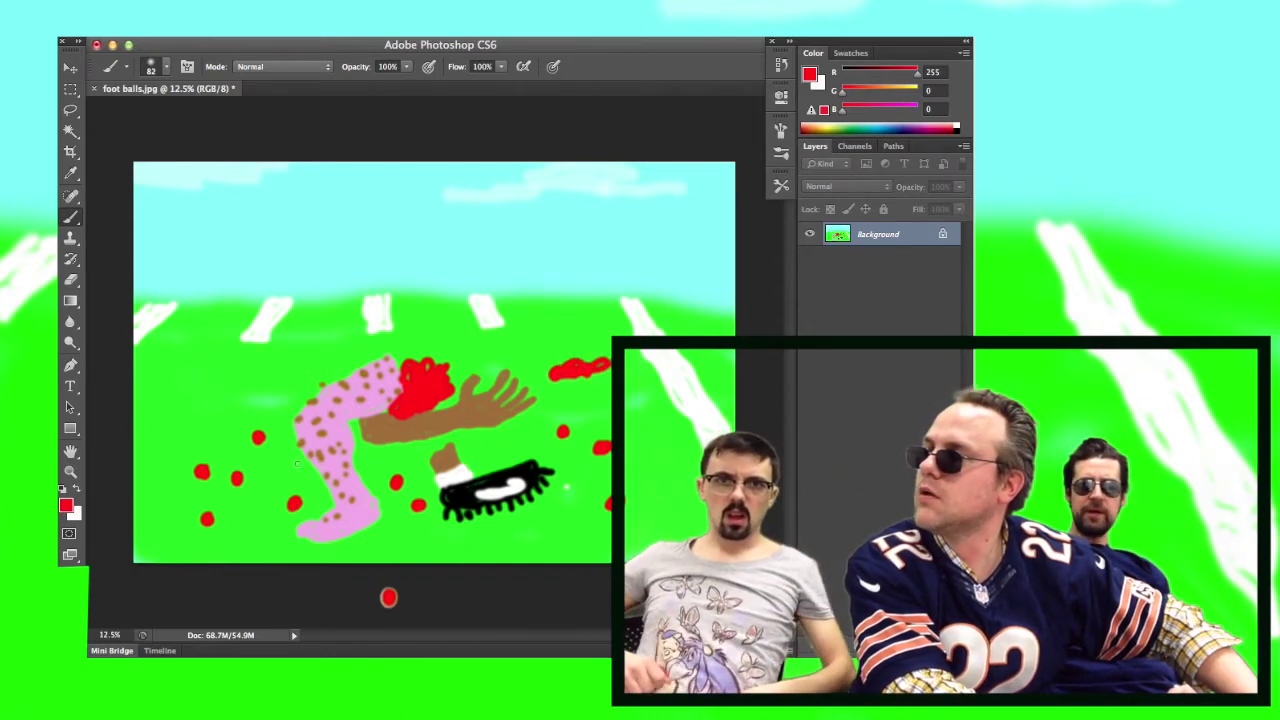
{"action": "left_click_drag", "start_coordinate": [258, 420], "coordinate": [268, 425]}
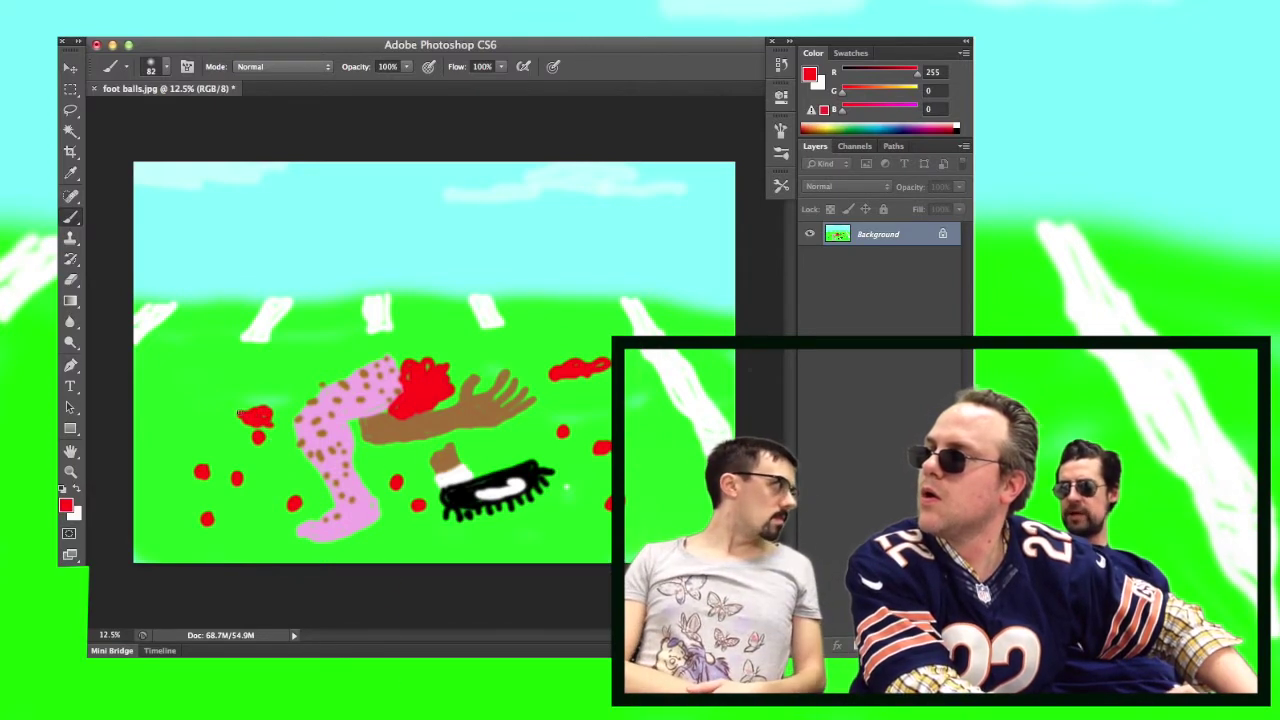
{"action": "left_click_drag", "start_coordinate": [192, 385], "coordinate": [203, 373]}
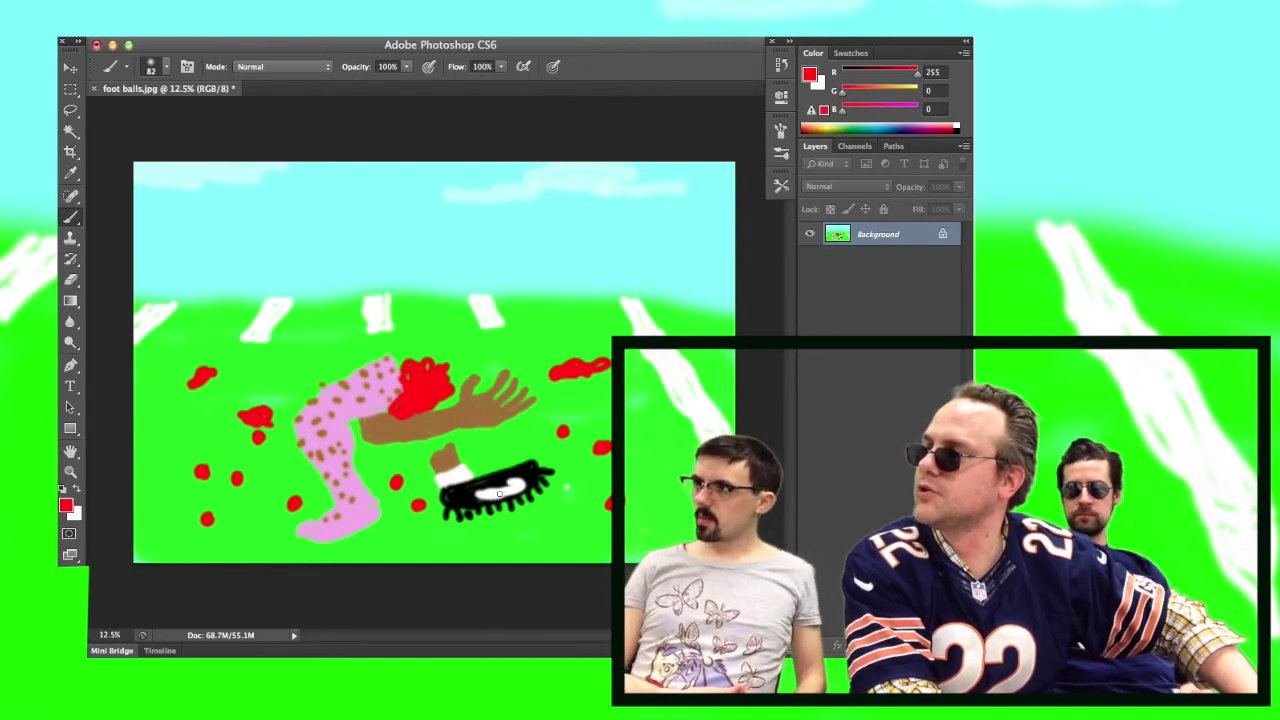
{"action": "left_click", "coordinate": [391, 542]}
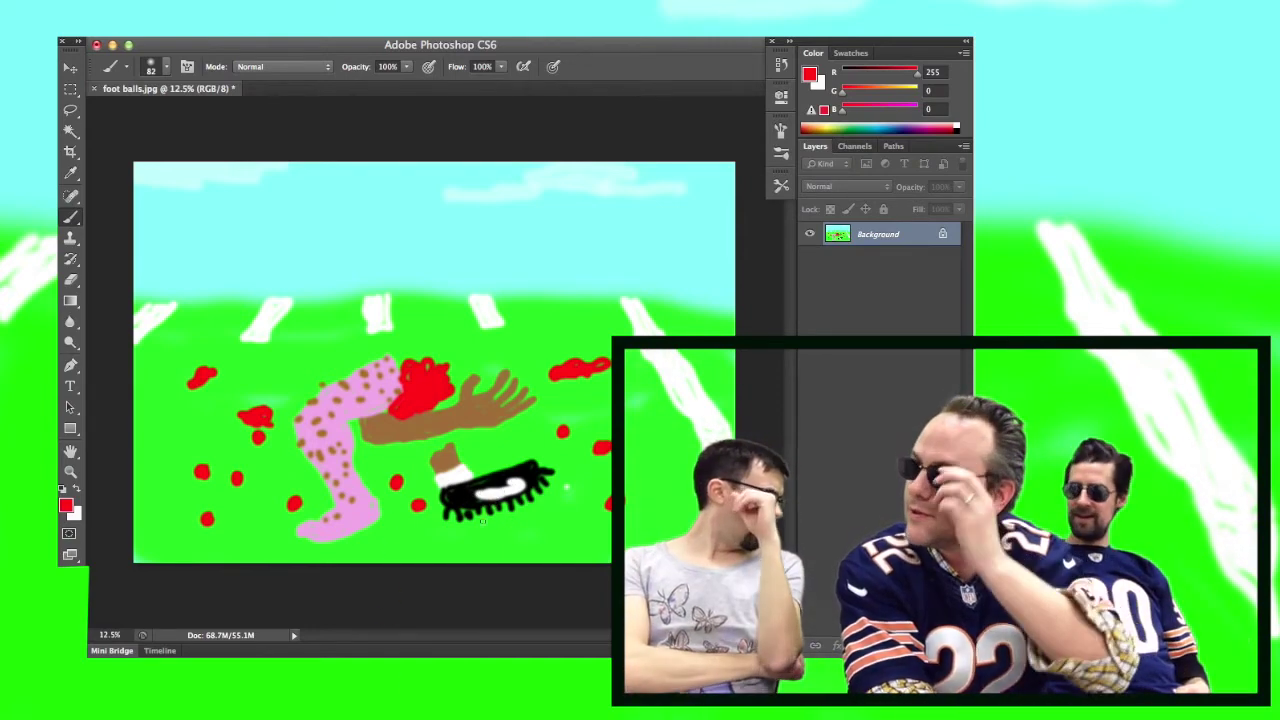
{"action": "key", "text": "ctrl+z"}
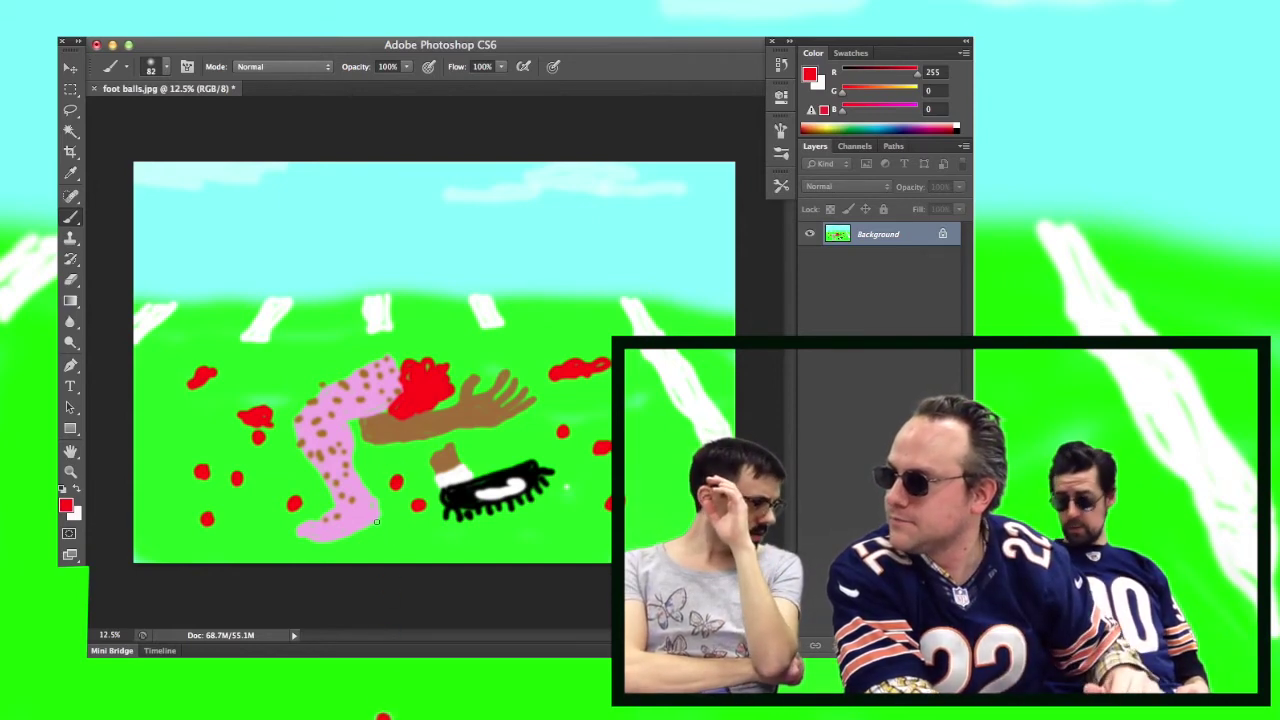
{"action": "left_click", "coordinate": [395, 473]}
{"action": "key", "text": "ctrl+z"}
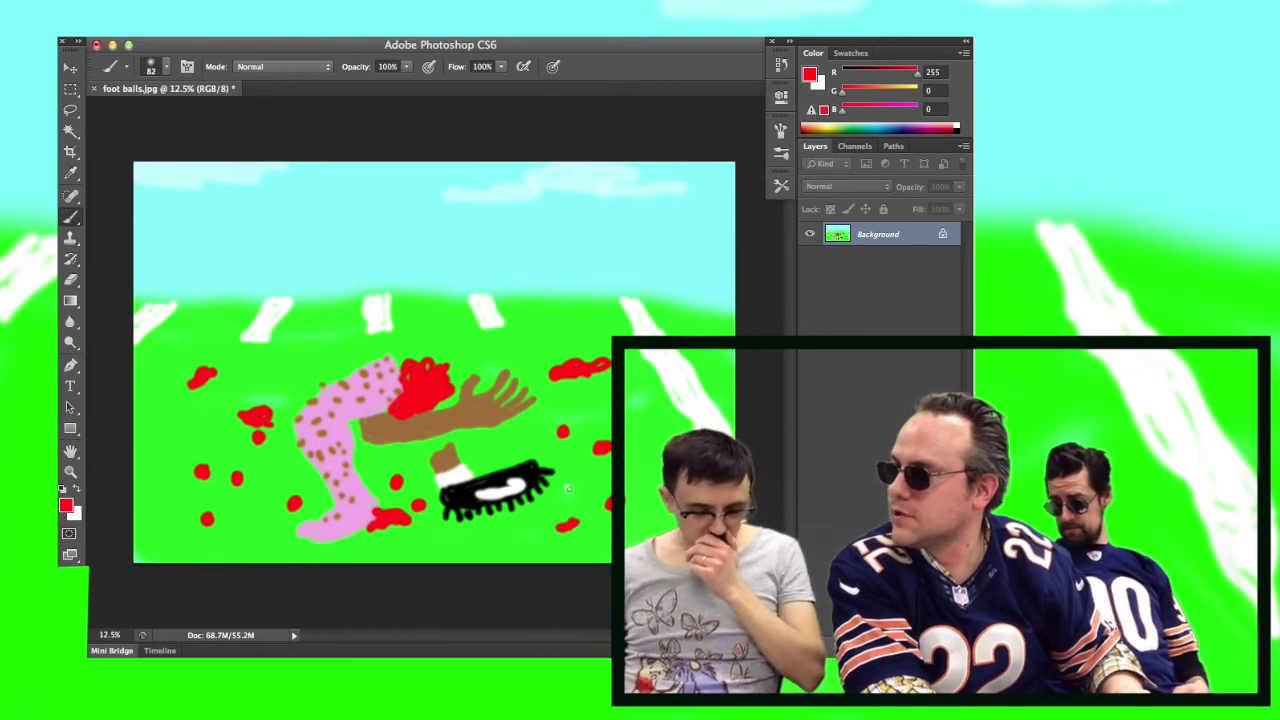
{"action": "left_click", "coordinate": [568, 522]}
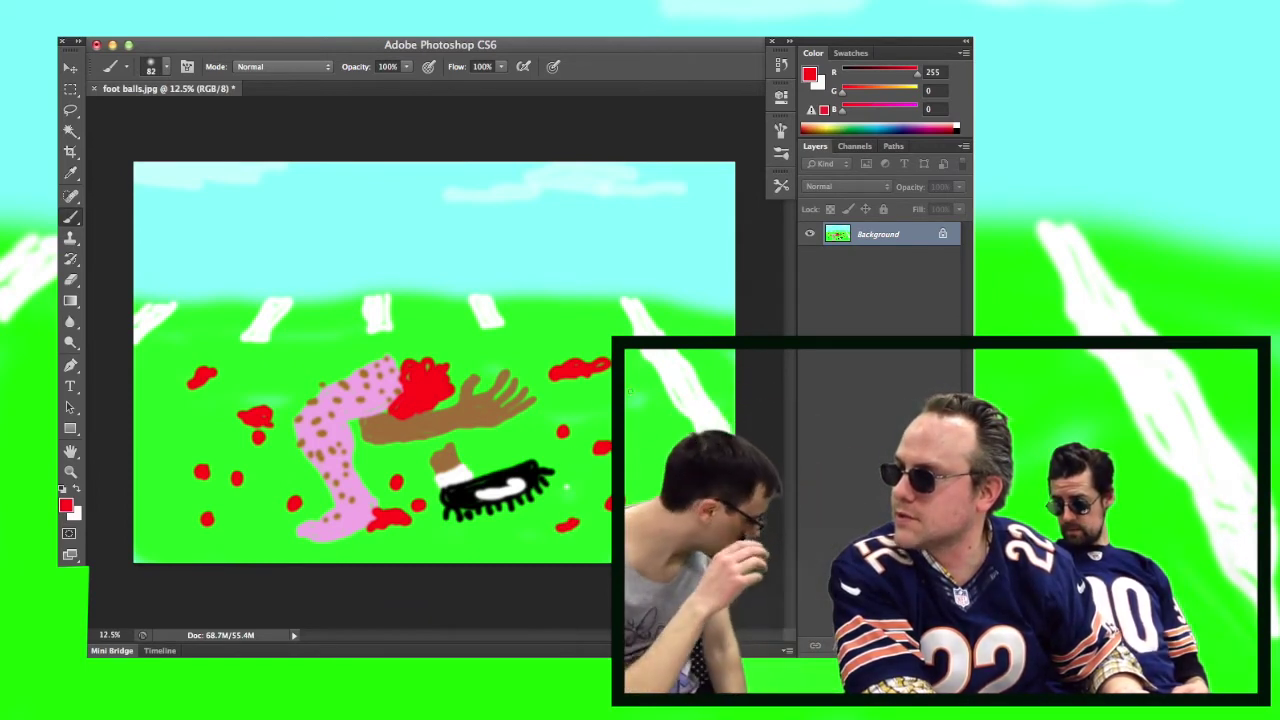
{"action": "left_click", "coordinate": [628, 384]}
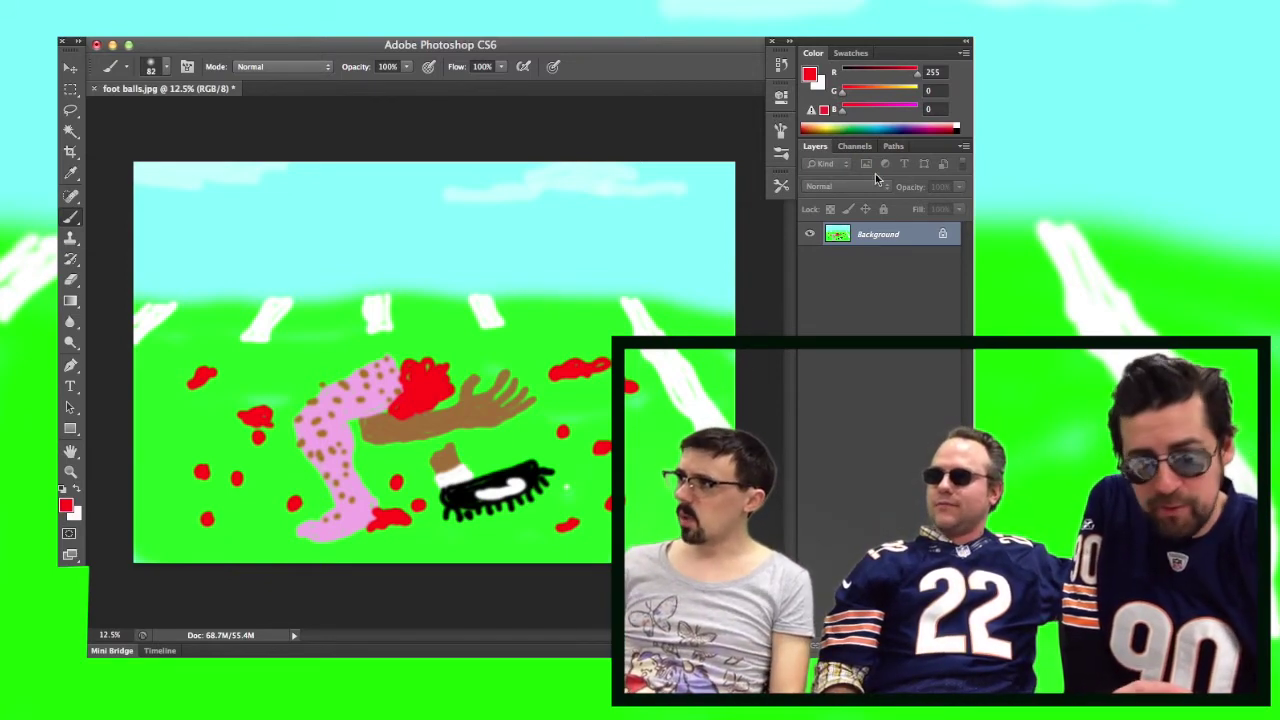
Set the foreground colour to white in the Color Picker and return to the Brush
{"action": "left_click", "coordinate": [810, 72]}
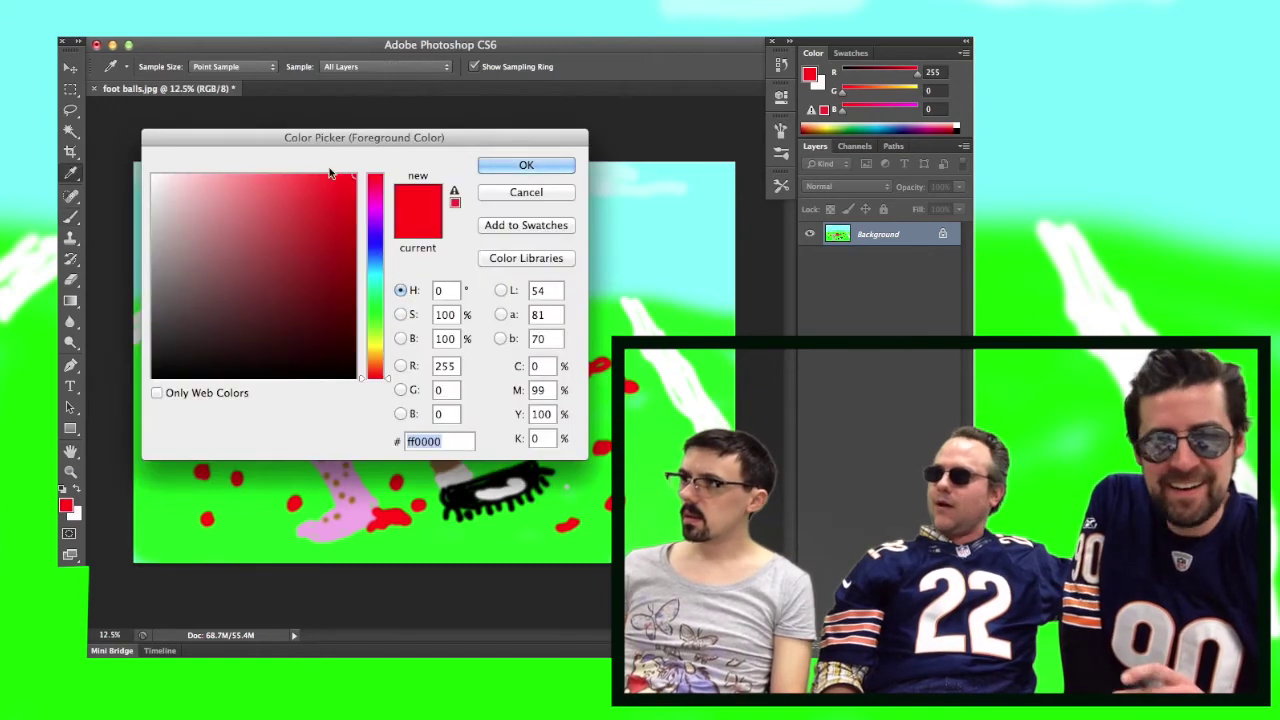
{"action": "left_click_drag", "start_coordinate": [152, 180], "coordinate": [141, 167]}
{"action": "left_click", "coordinate": [505, 164]}
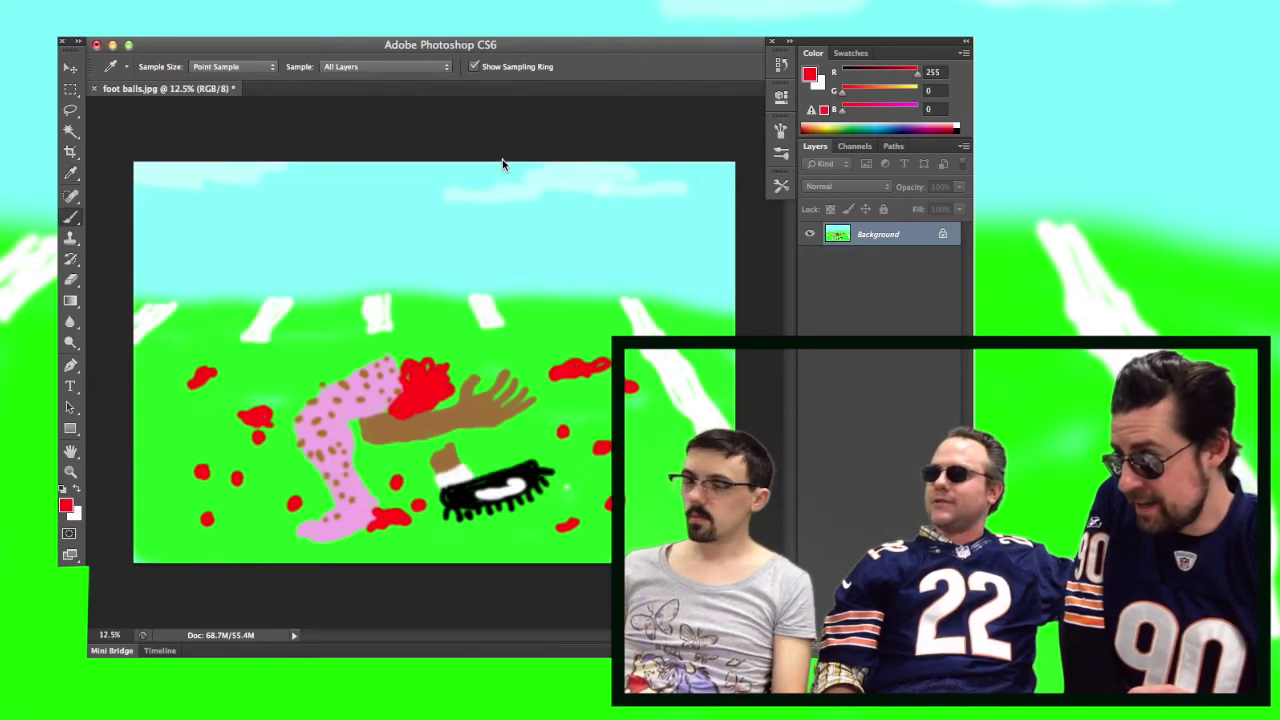
{"action": "key", "text": "b"}
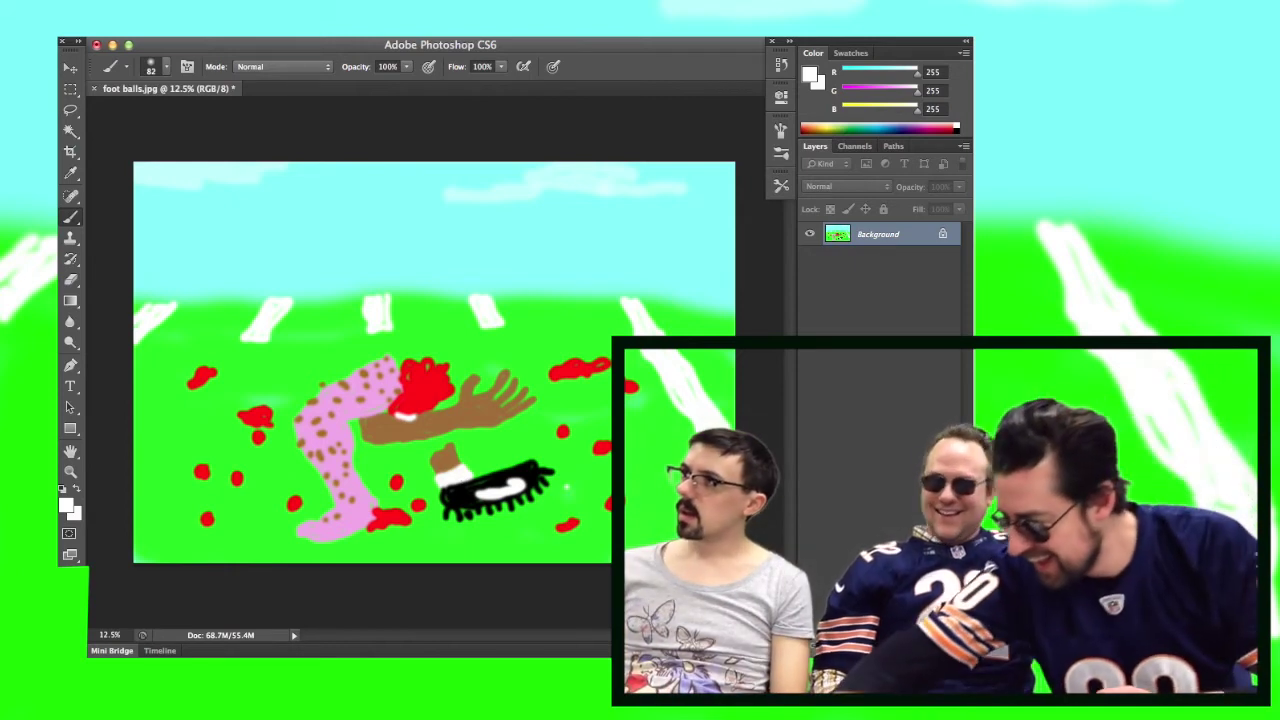
Resize the brush to 61 px in the brush preset picker
{"action": "left_click", "coordinate": [157, 70]}
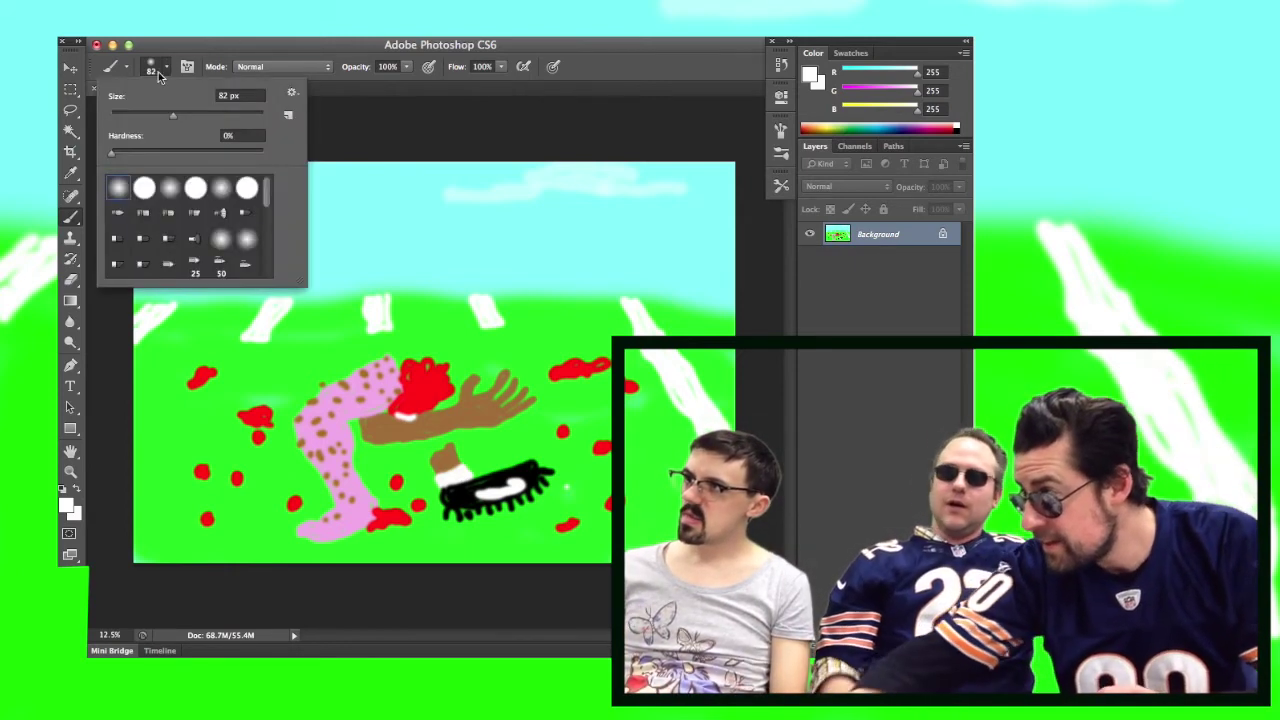
{"action": "left_click_drag", "start_coordinate": [172, 115], "coordinate": [263, 115]}
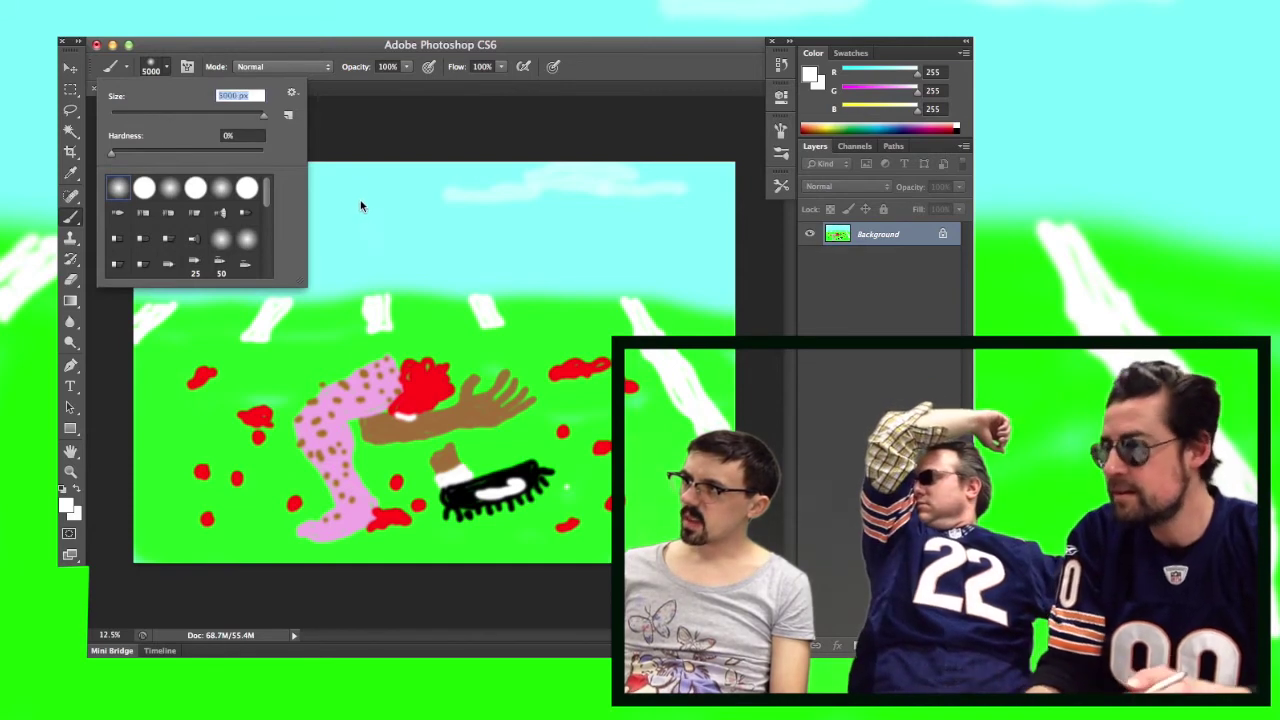
{"action": "mouse_move", "coordinate": [263, 115]}
{"action": "left_mouse_down"}
{"action": "mouse_move", "coordinate": [139, 115]}
{"action": "mouse_move", "coordinate": [156, 115]}
{"action": "left_mouse_up"}
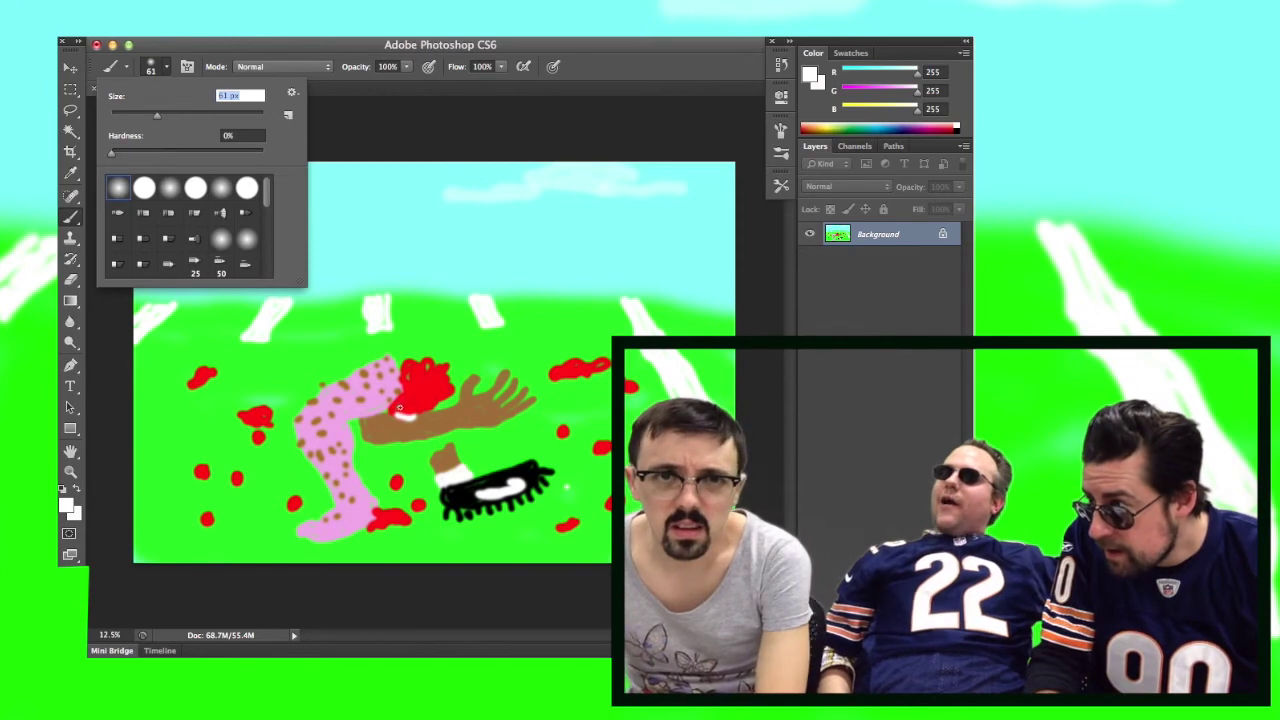
{"action": "key", "text": "Return"}
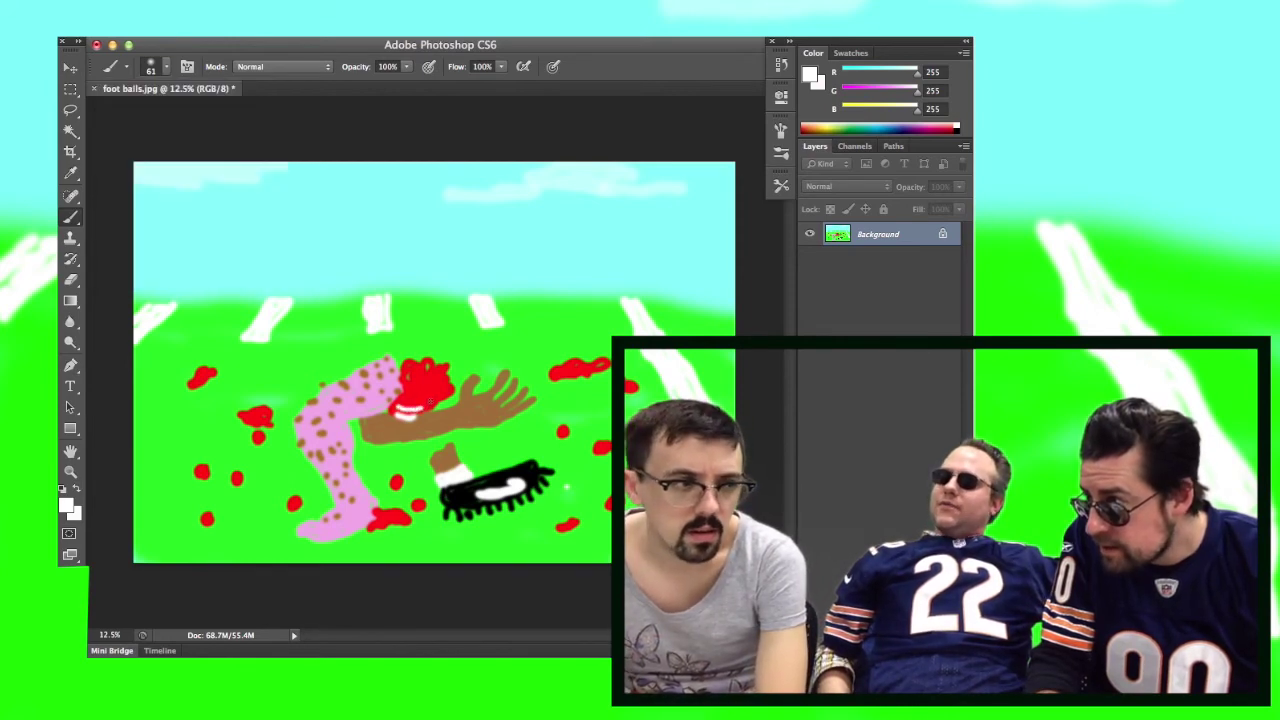